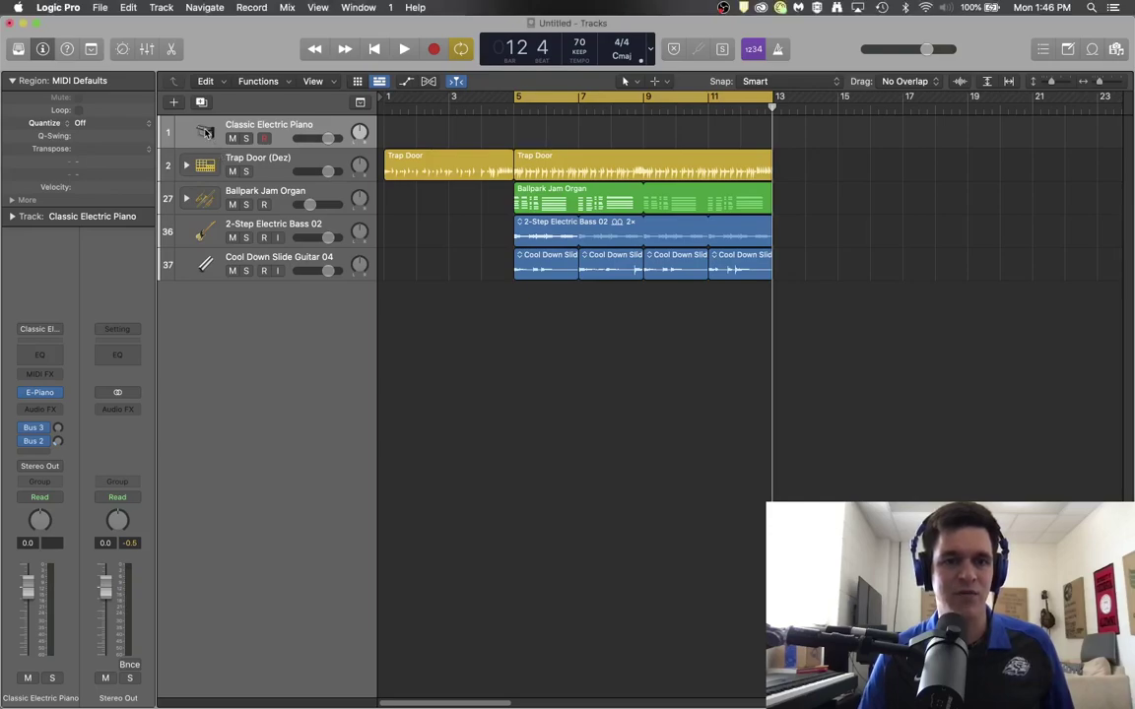
Step: Replace the Classic Electric Piano track's electric piano icon with the synth keyboard icon
left_click(205, 135)
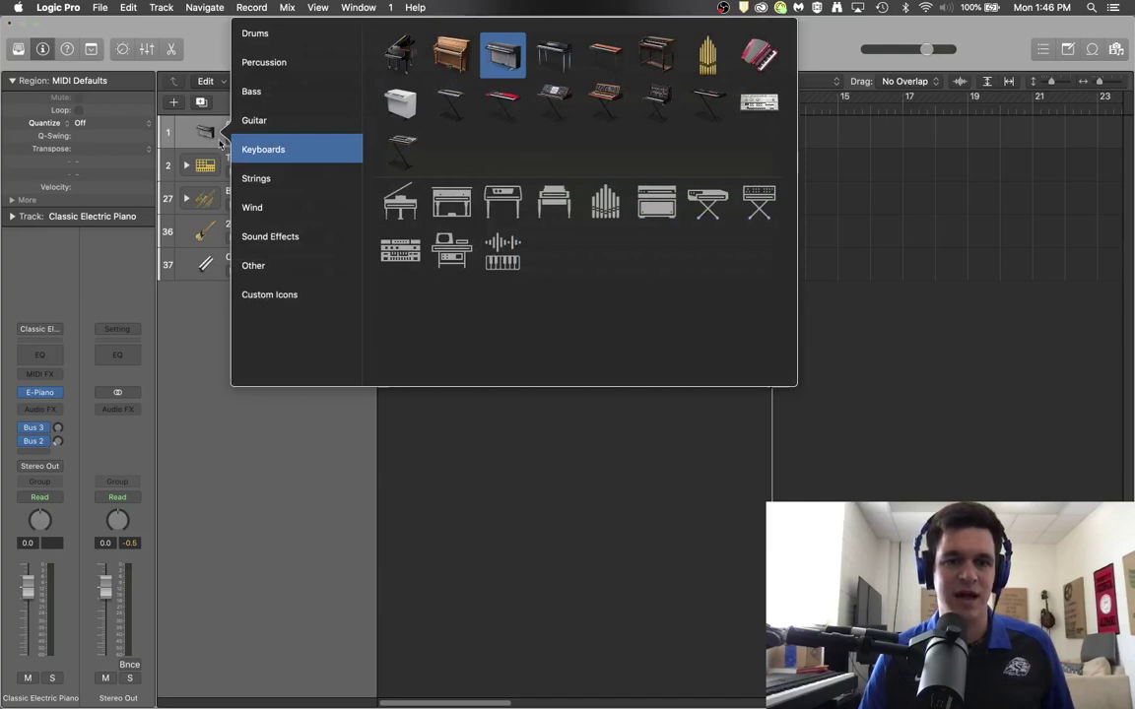
left_click(208, 131)
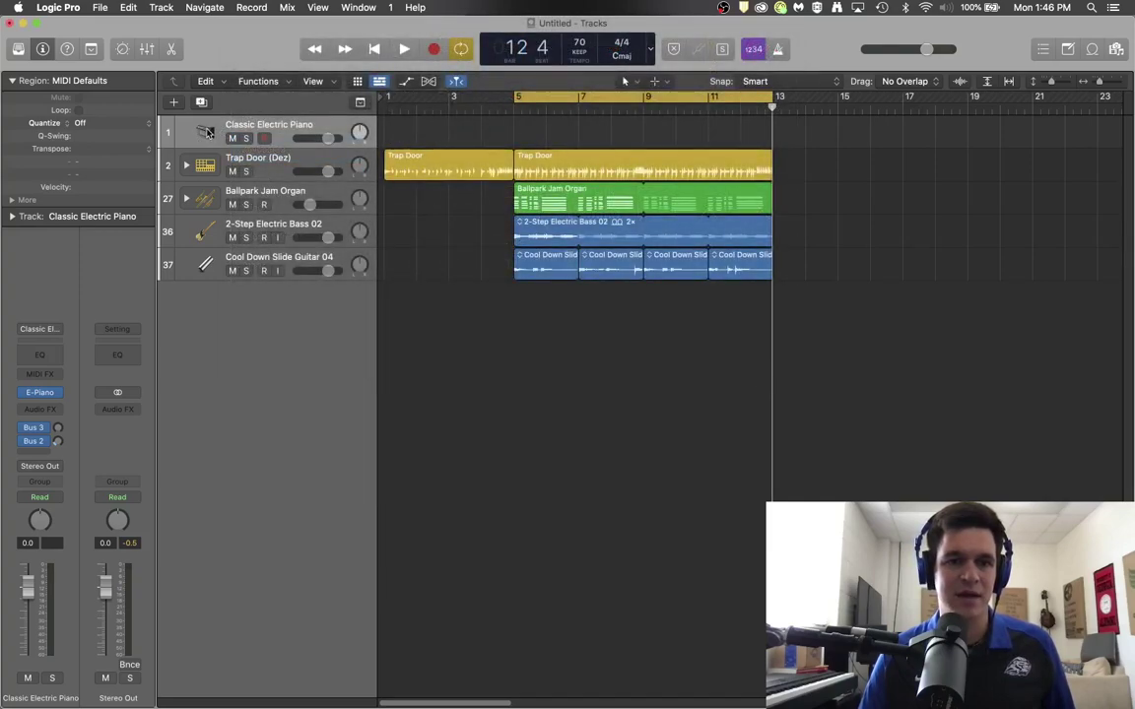
left_click(208, 131)
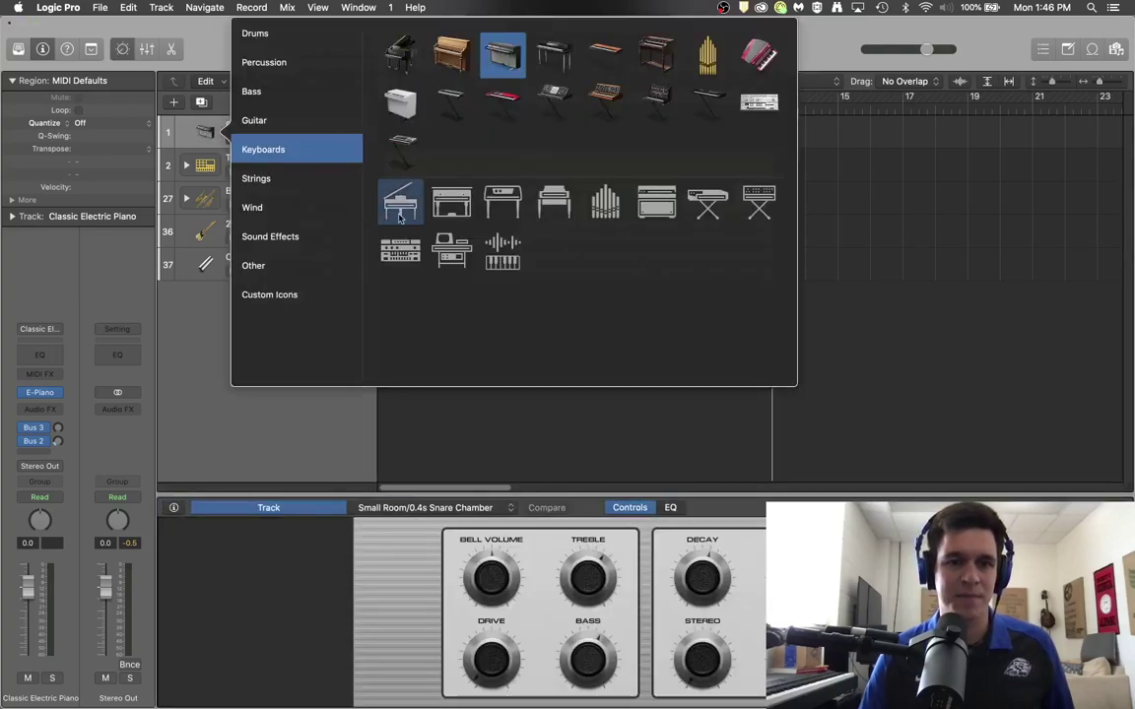
left_click(605, 108)
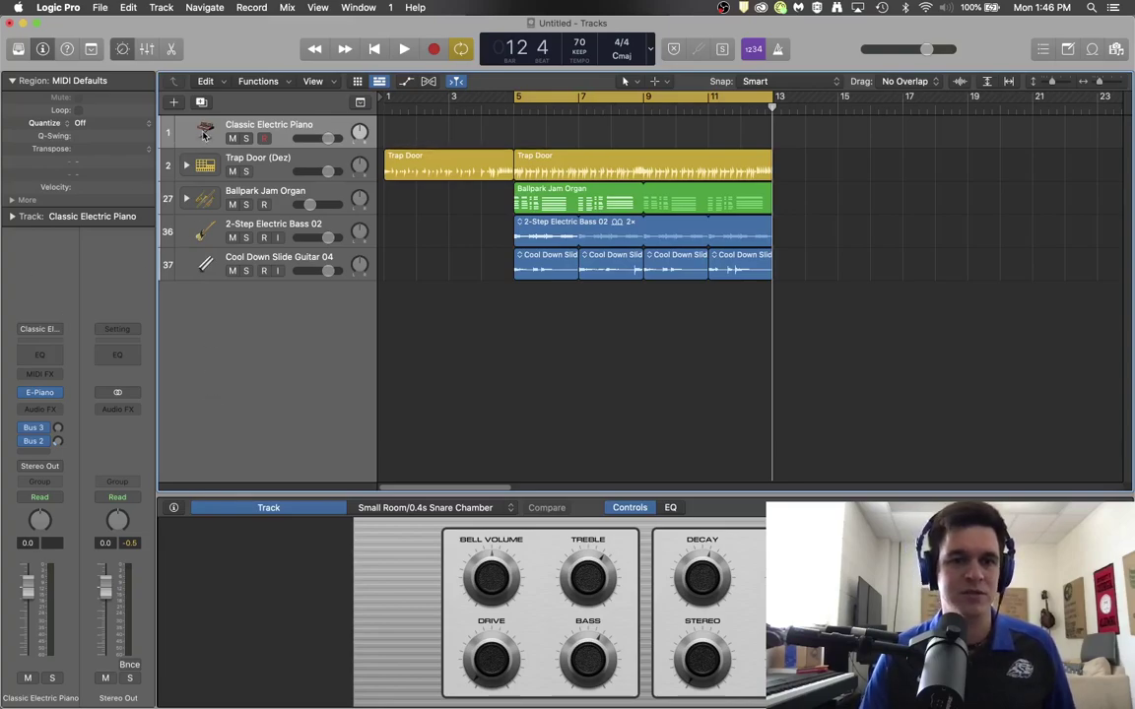
left_click(203, 133)
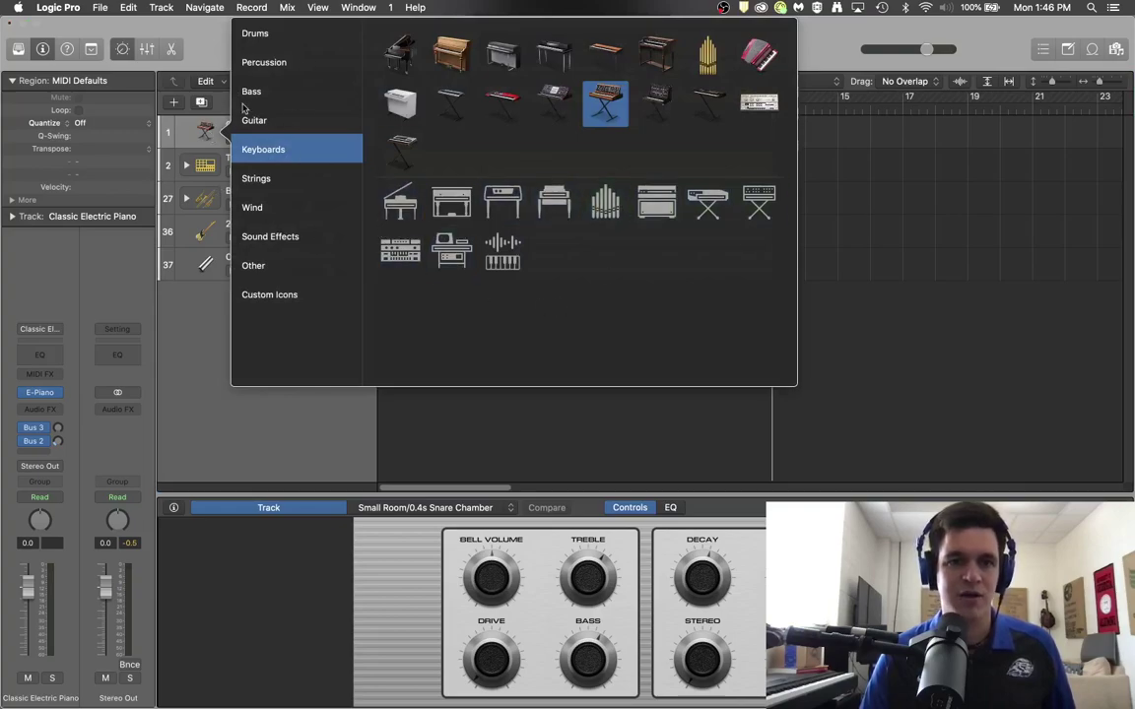
left_click(204, 365)
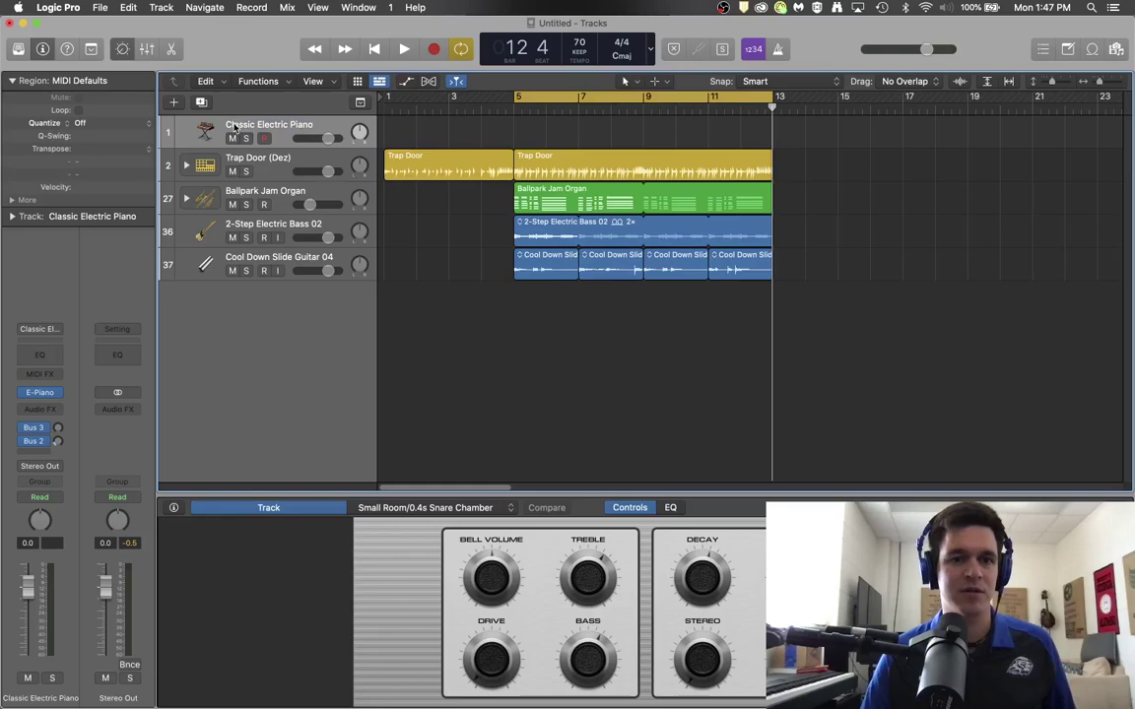
Step: Rename the Classic Electric Piano track to 'Piano'
double_click(234, 127)
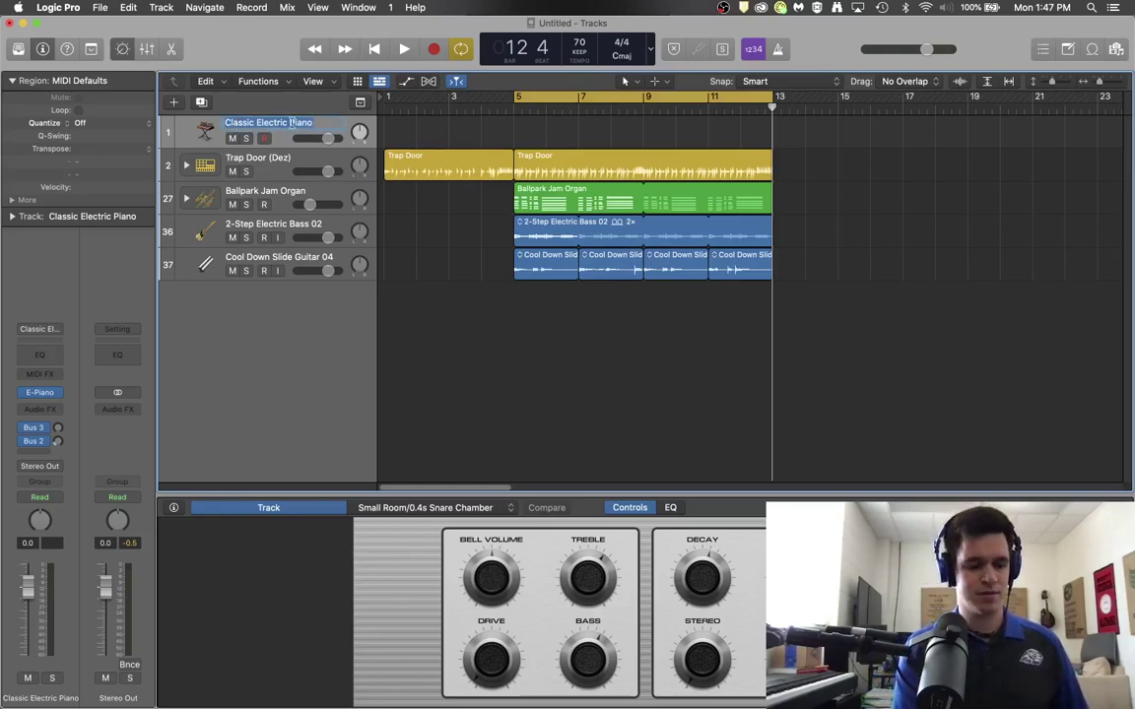
type("Pia")
key("BackSpace")
key("BackSpace")
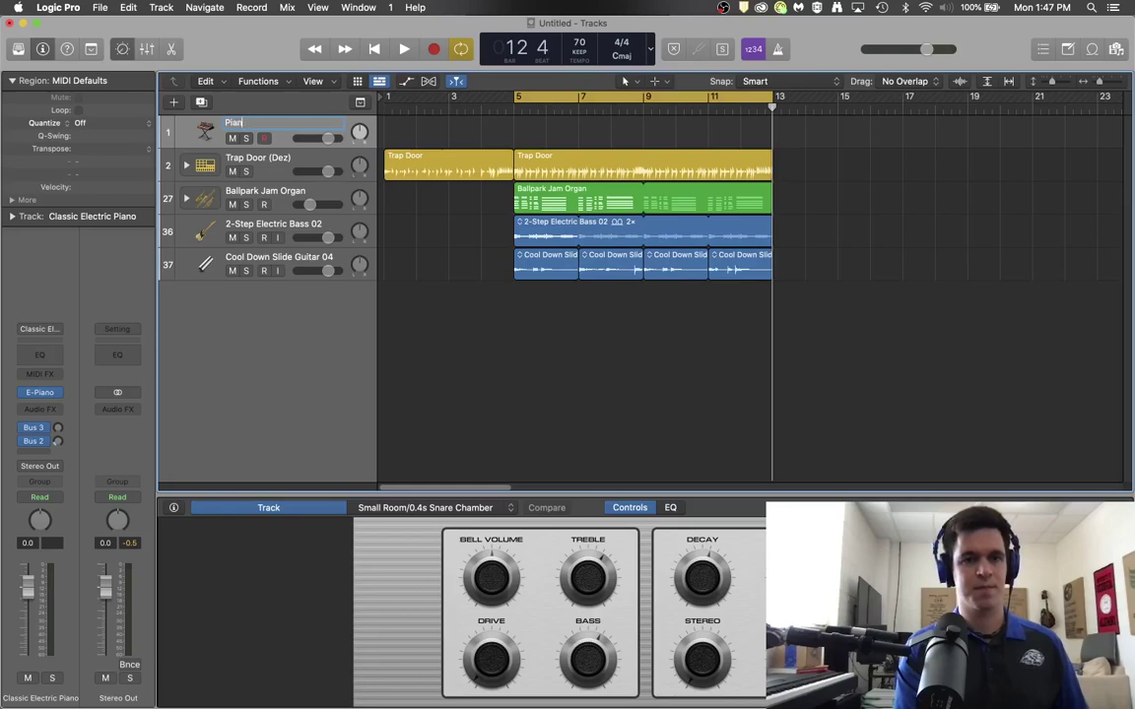
key("Return")
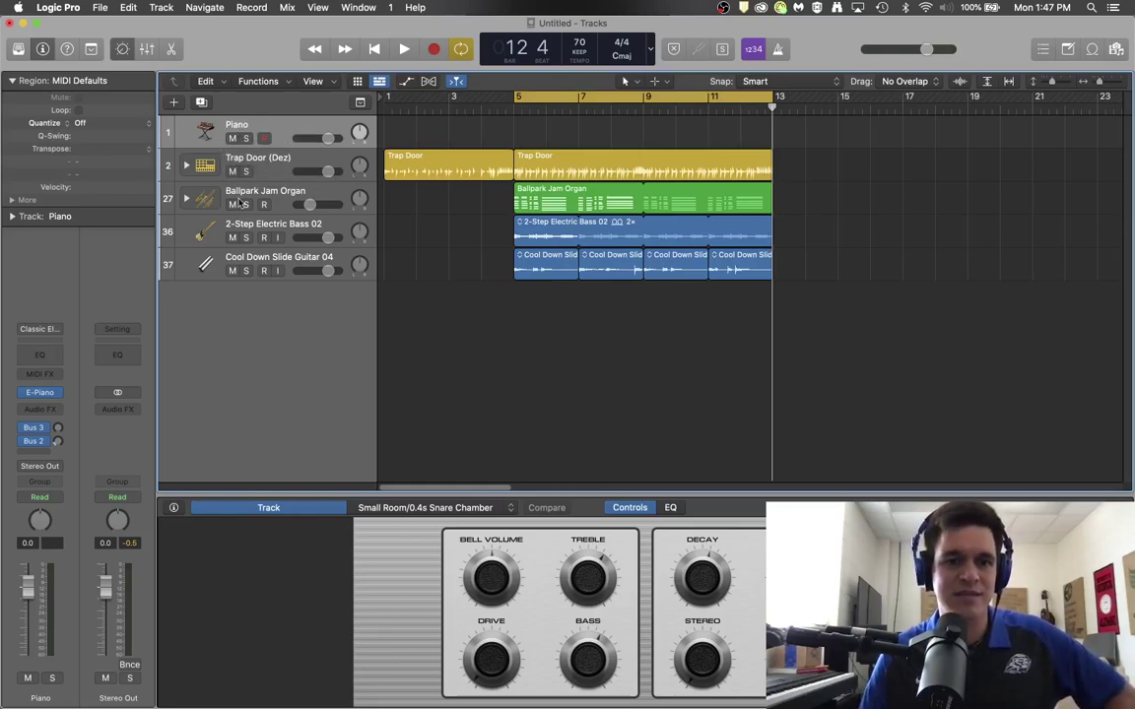
Step: Expand Trap Door (Dez) to browse its kick, snare, clap and hi-hat sub-tracks, then collapse and select it
left_click(187, 166)
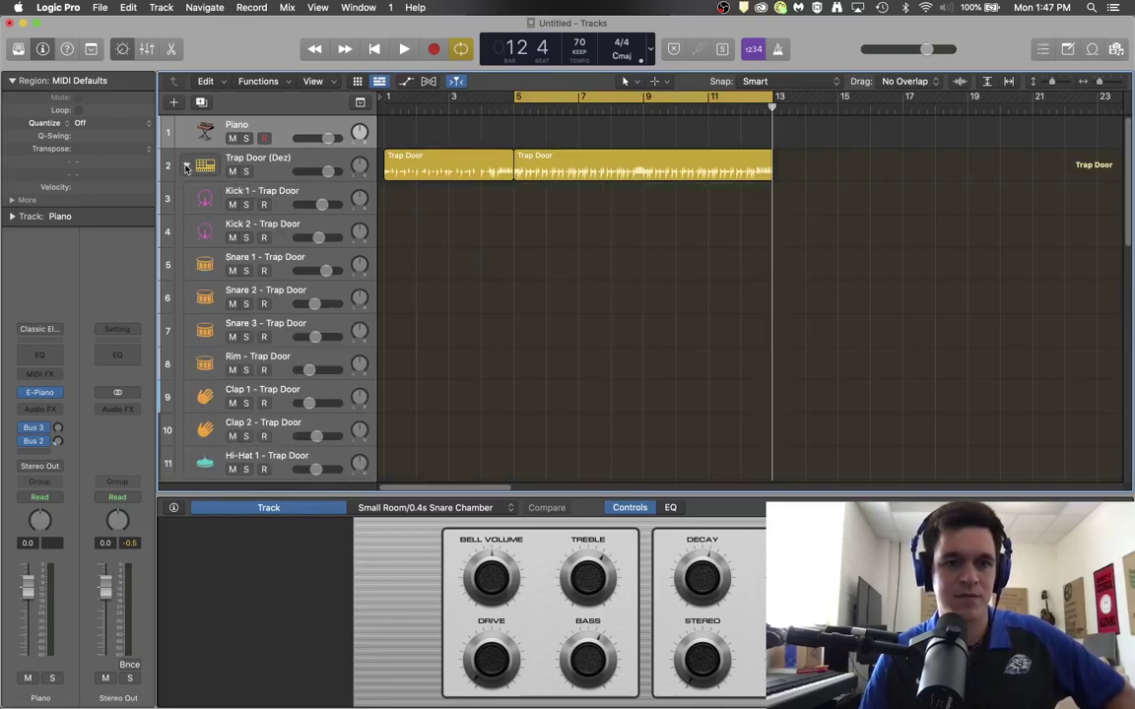
left_click(187, 166)
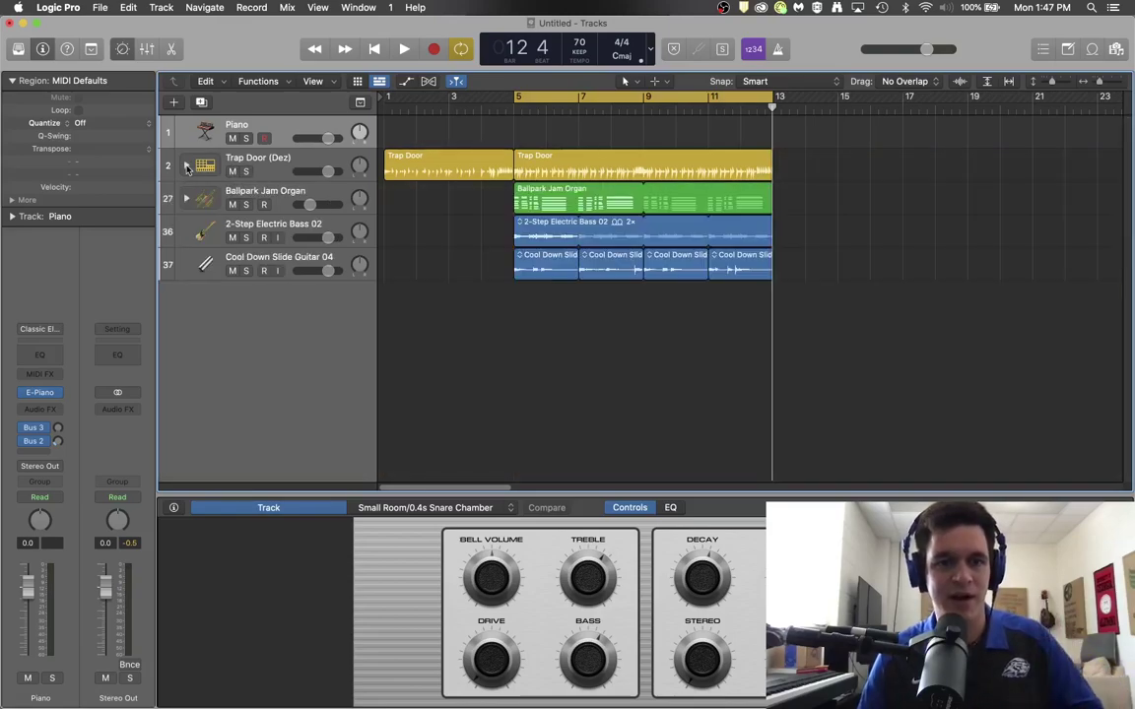
left_click(186, 165)
scroll(313, 201, "down", 8)
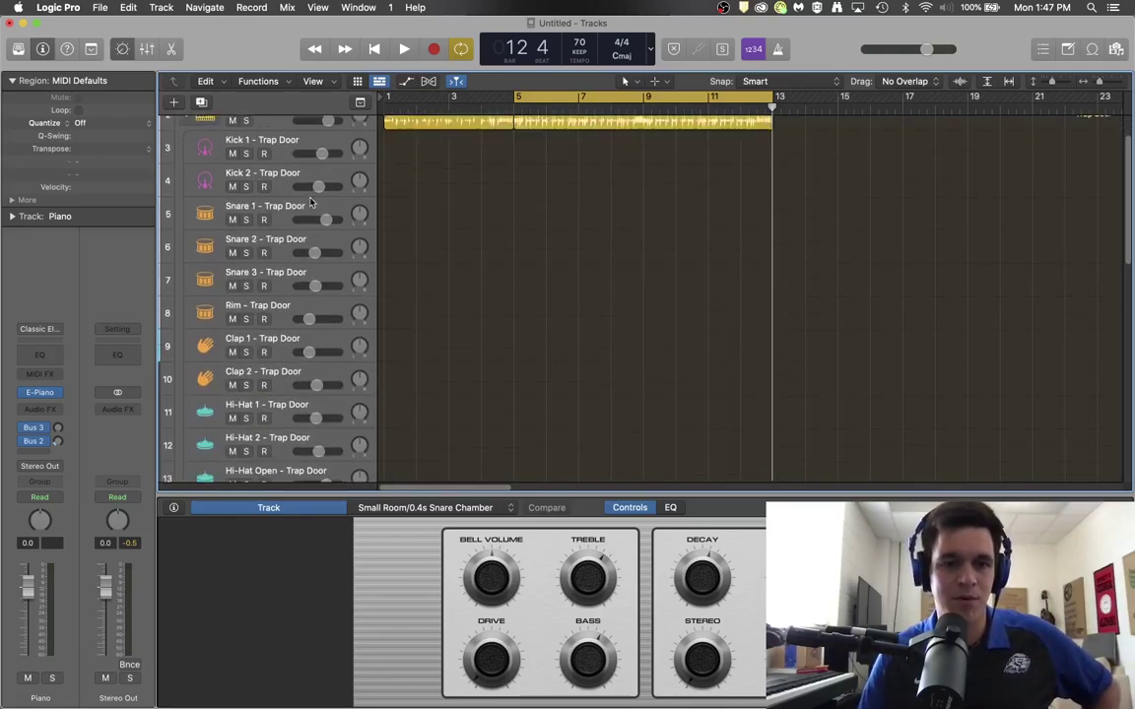
scroll(320, 414, "down", 8)
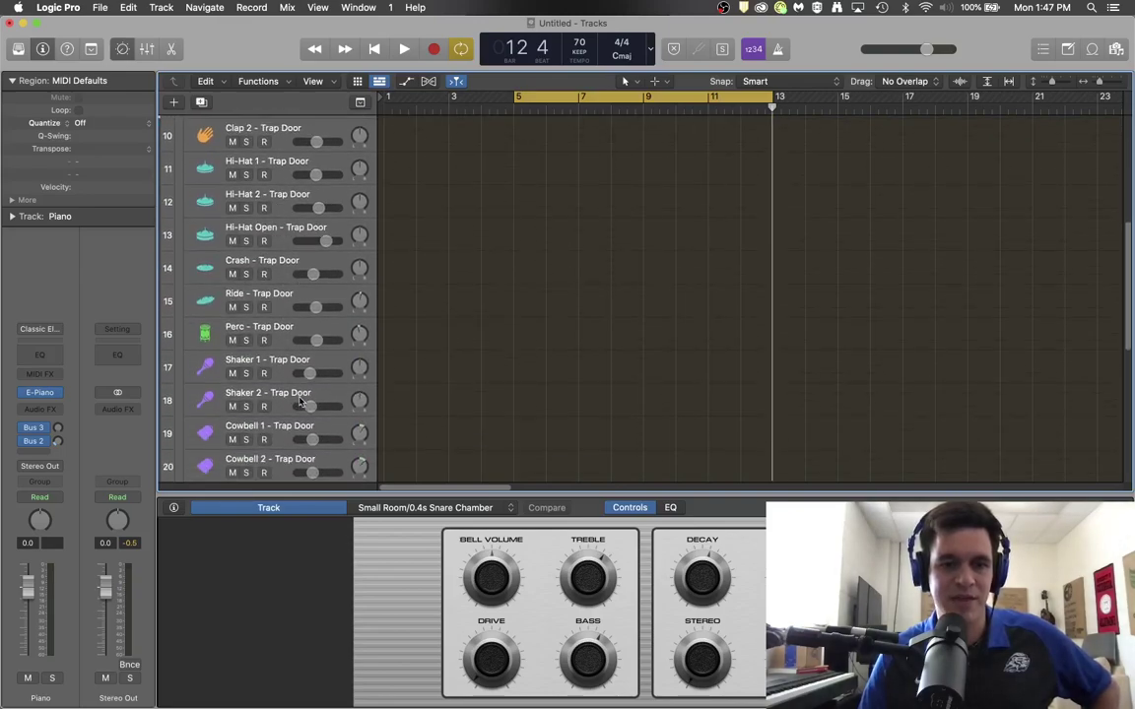
scroll(296, 397, "down", 3)
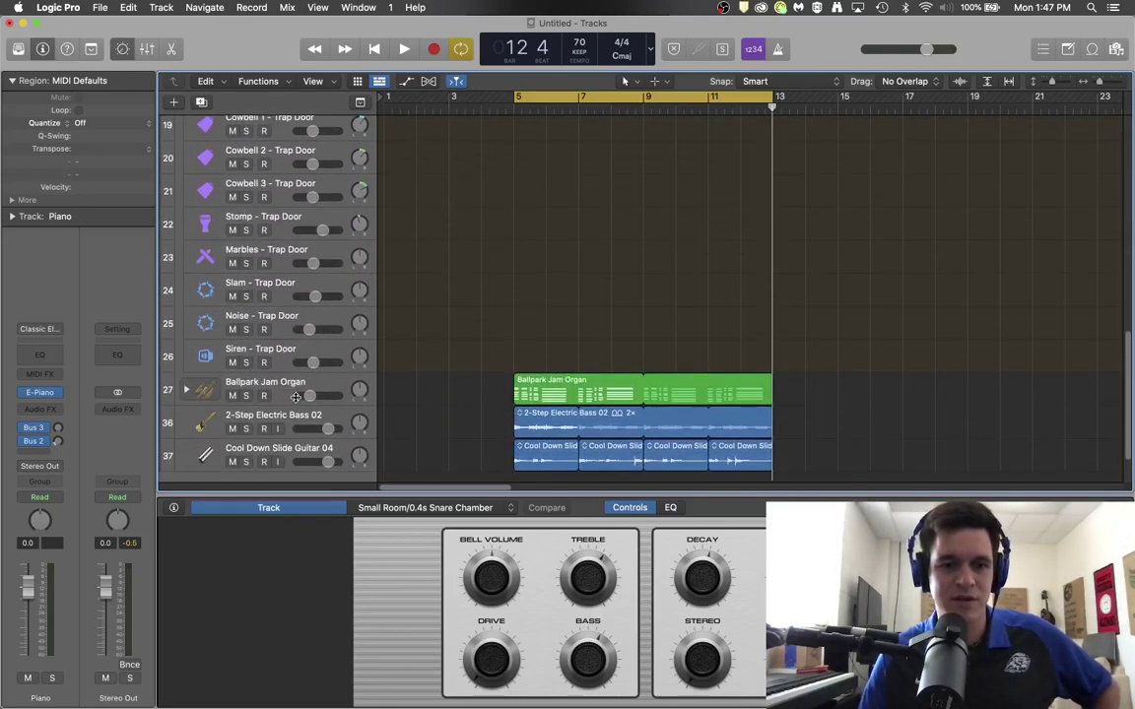
scroll(266, 394, "up", 10)
scroll(252, 392, "up", 10)
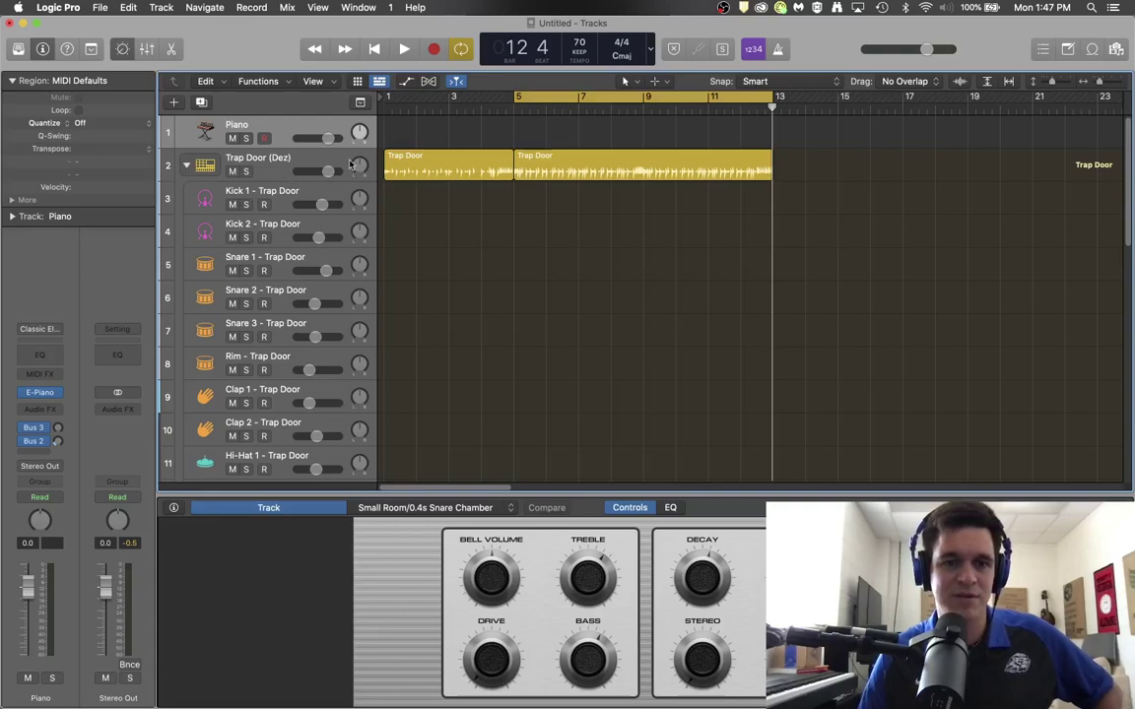
scroll(286, 163, "down", 10)
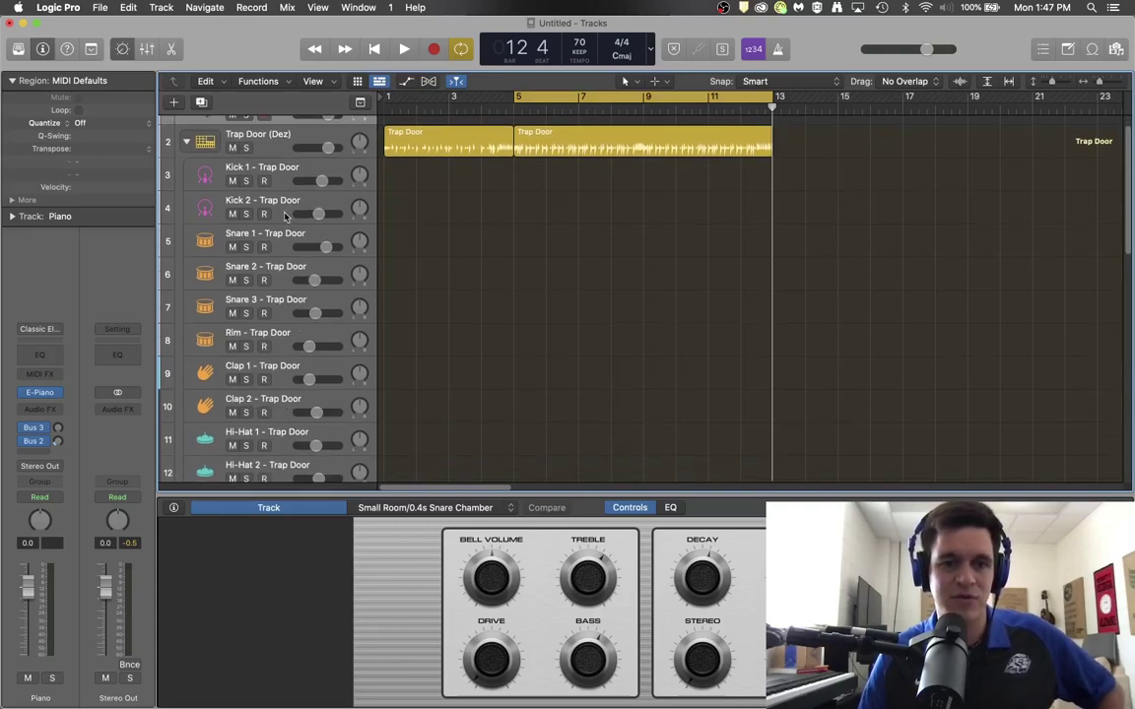
scroll(288, 351, "up", 10)
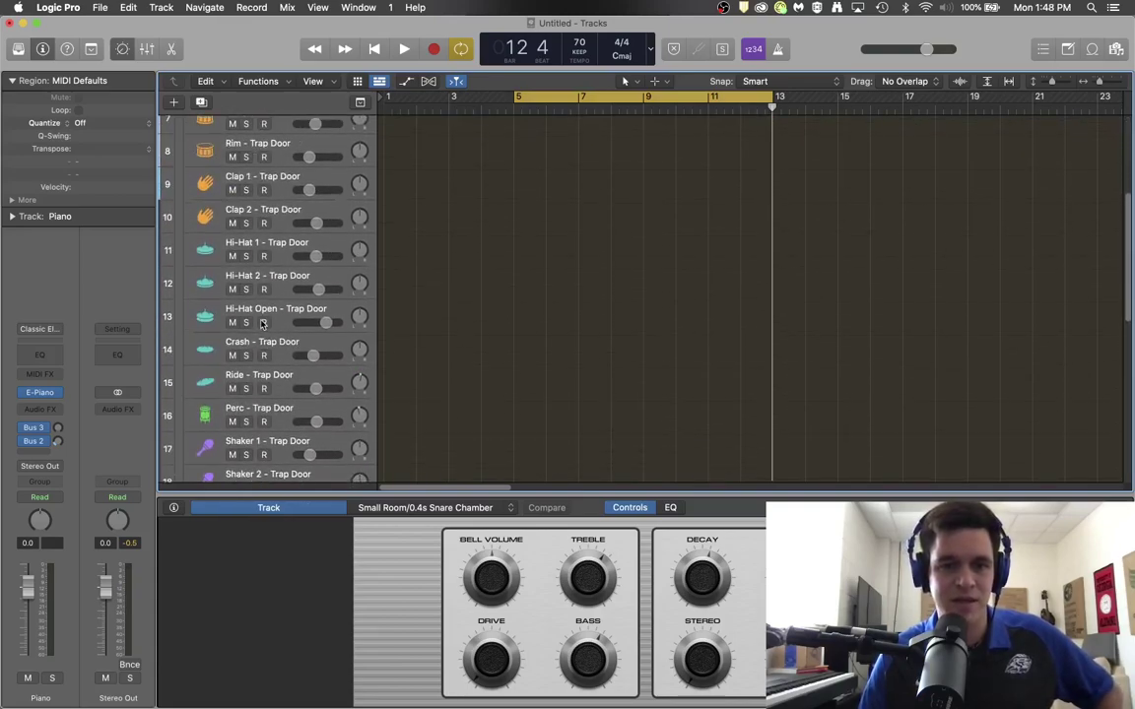
left_click(186, 165)
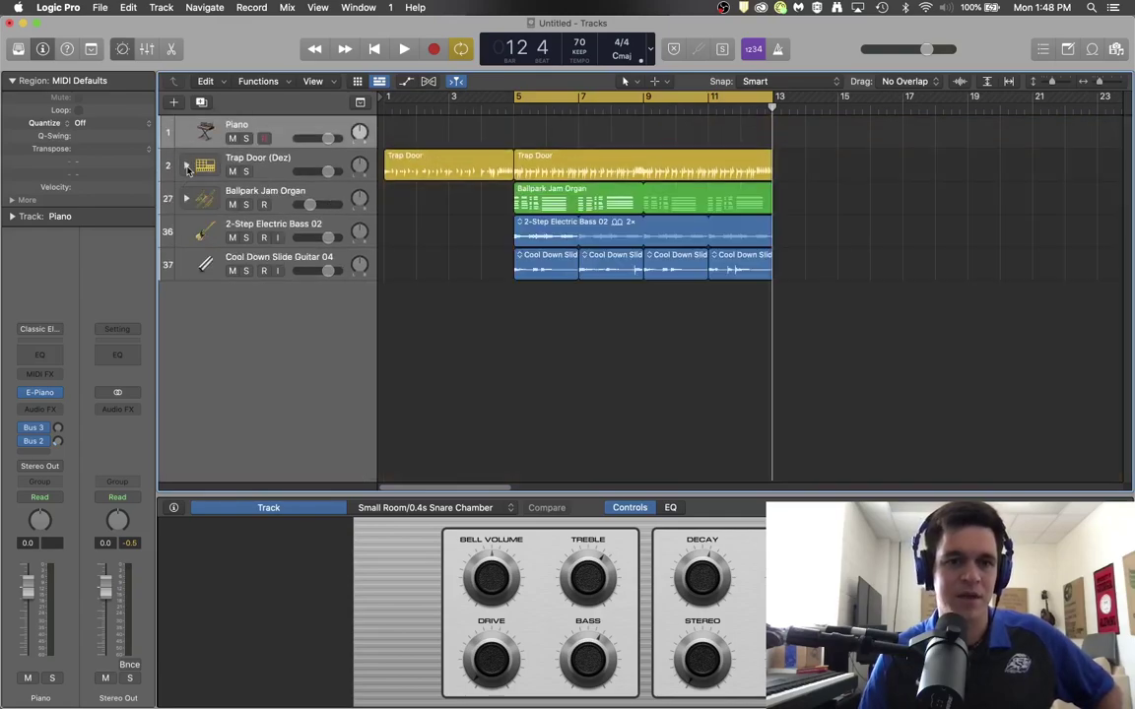
left_click(394, 162)
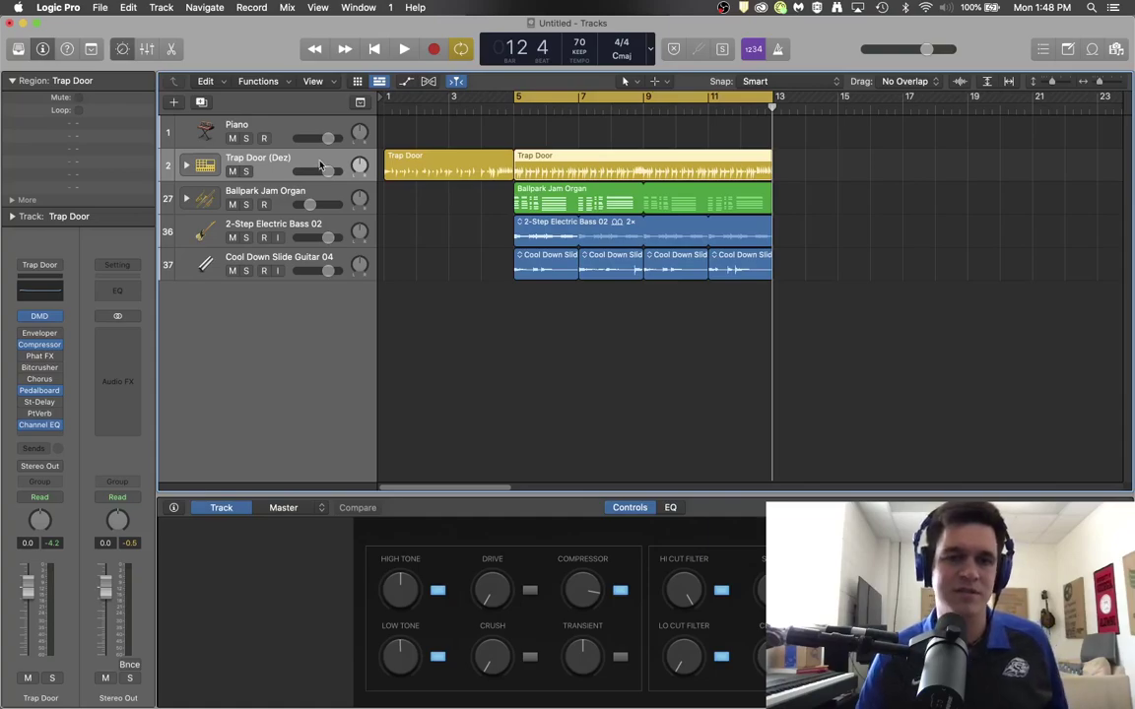
Step: Hide Smart Controls, play from bar 5 while muting Trap Door (Dez), then unmute it after stopping
left_click(120, 49)
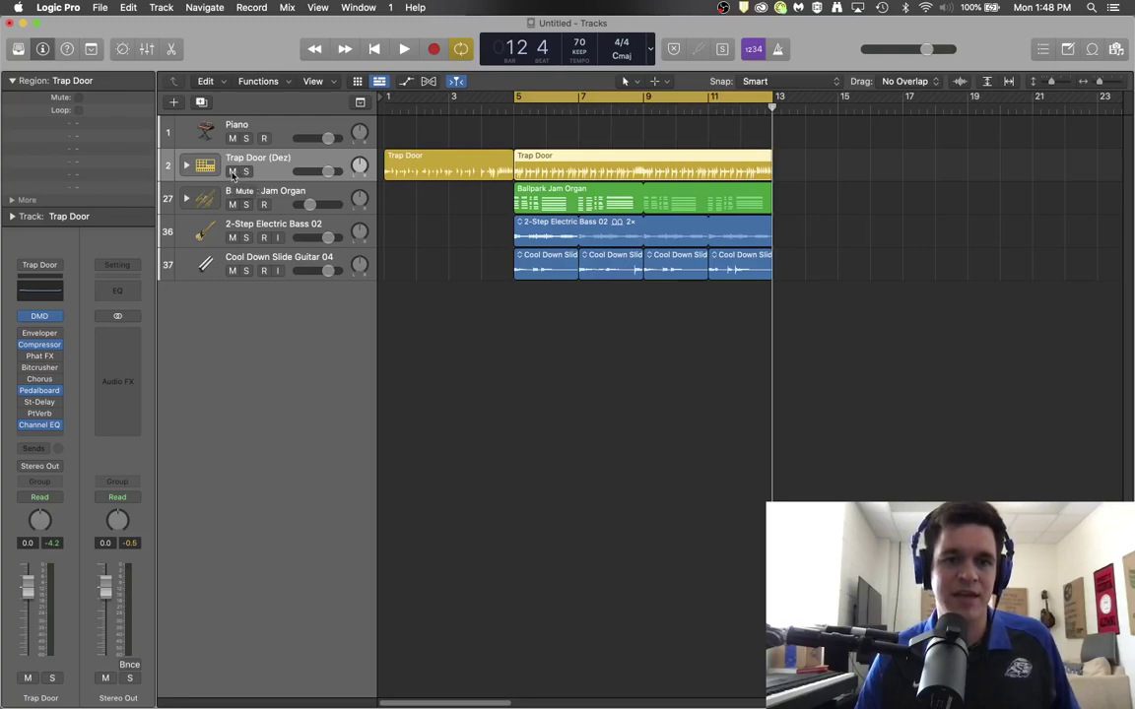
left_click(512, 109)
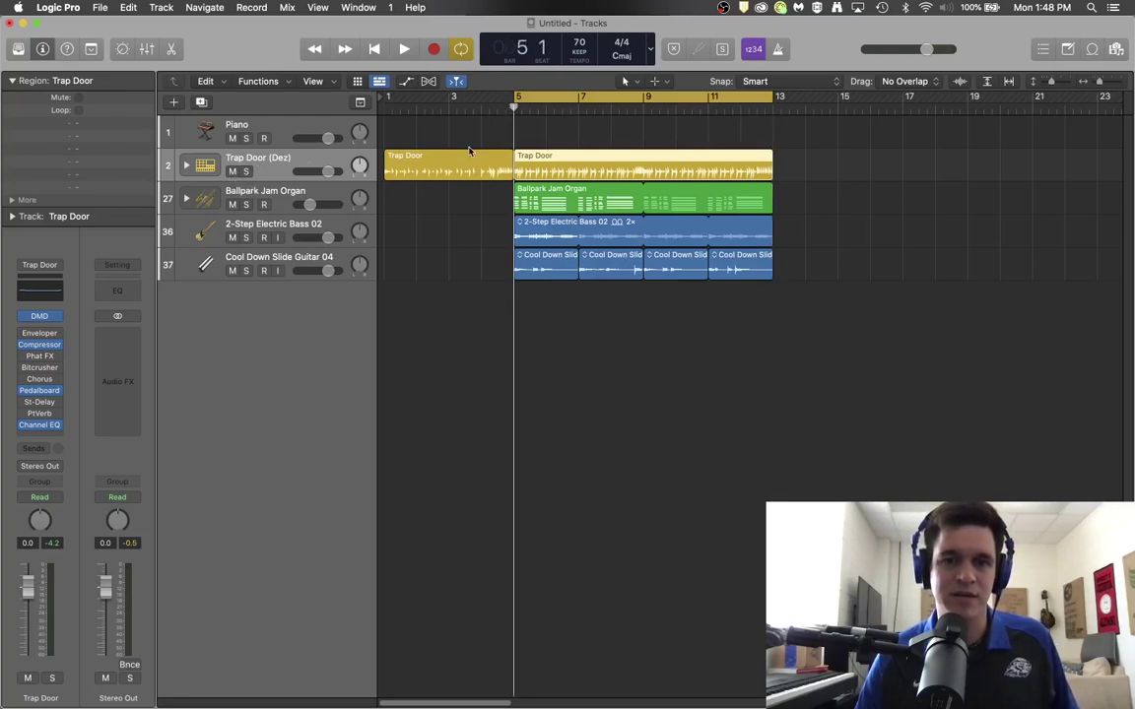
key("space")
left_click(232, 173)
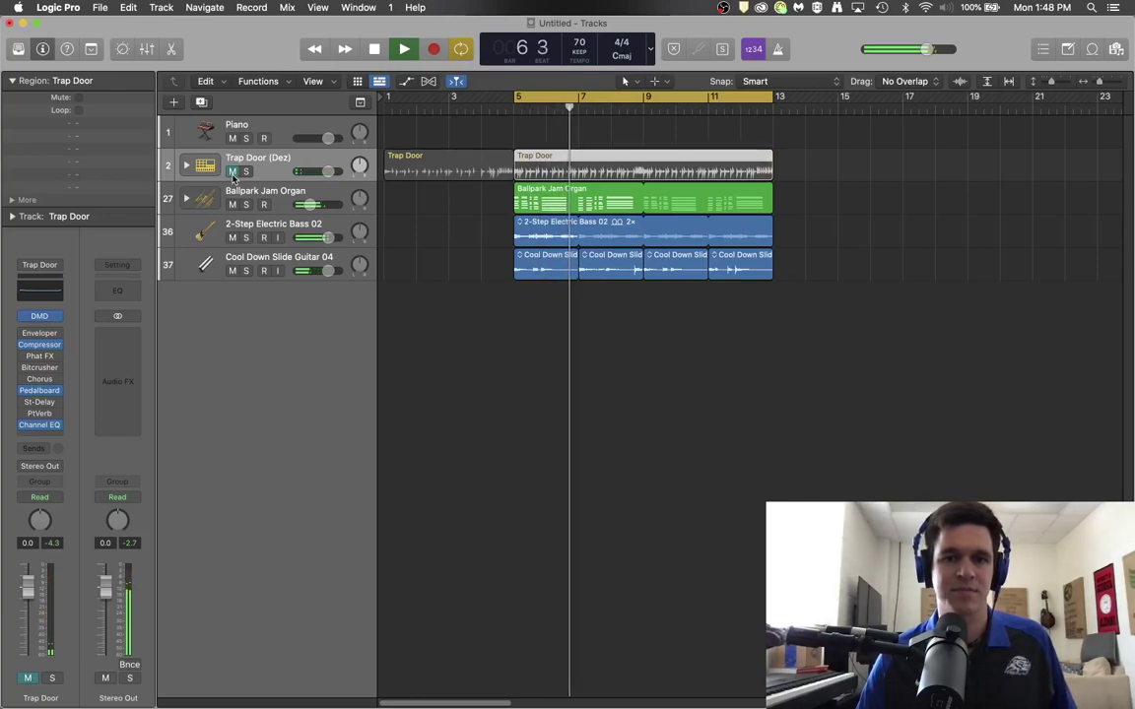
key("space")
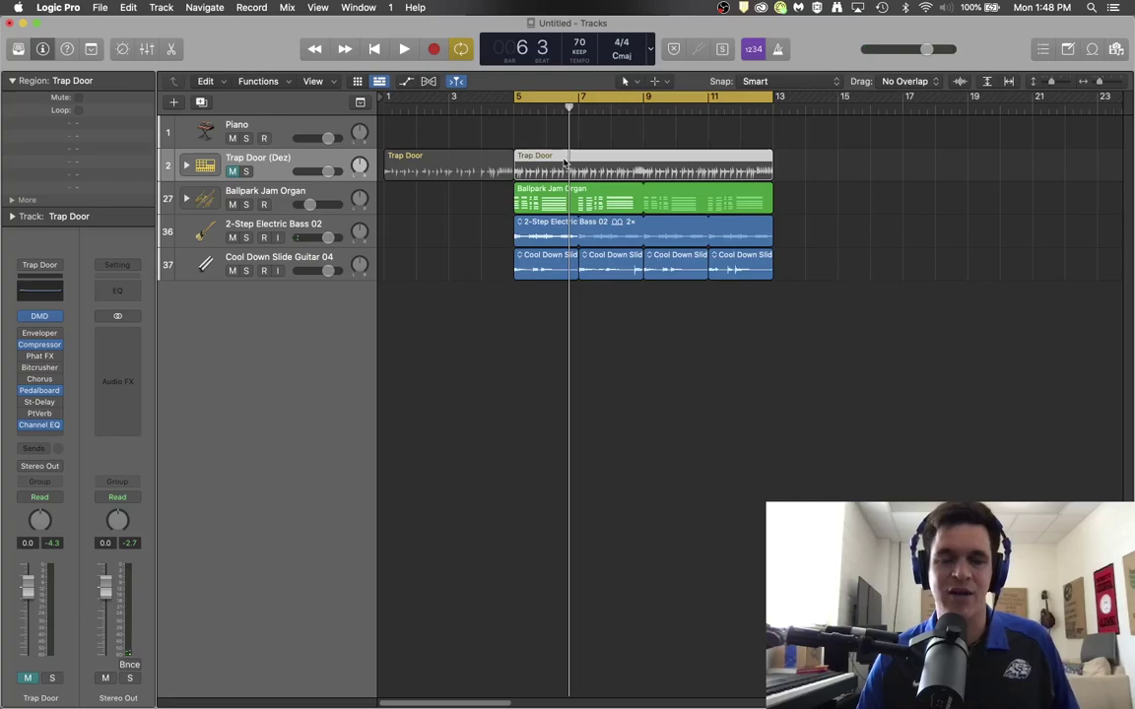
left_click(231, 171)
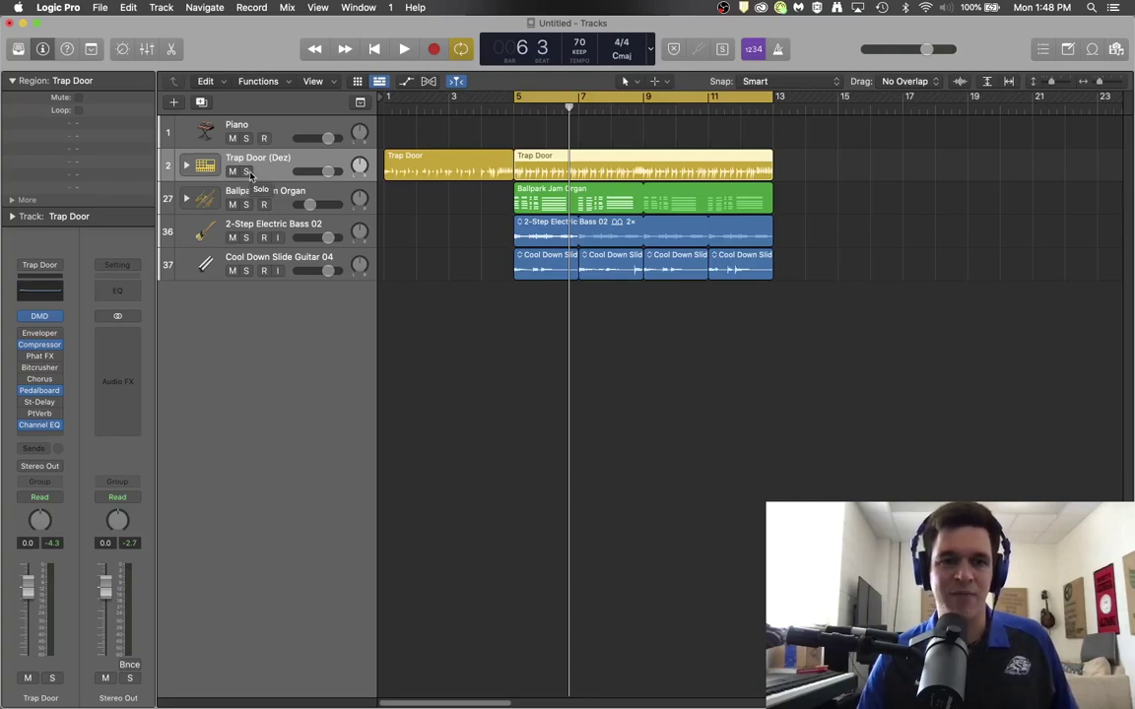
Step: Solo the Trap Door (Dez) track during playback, then stop
key("space")
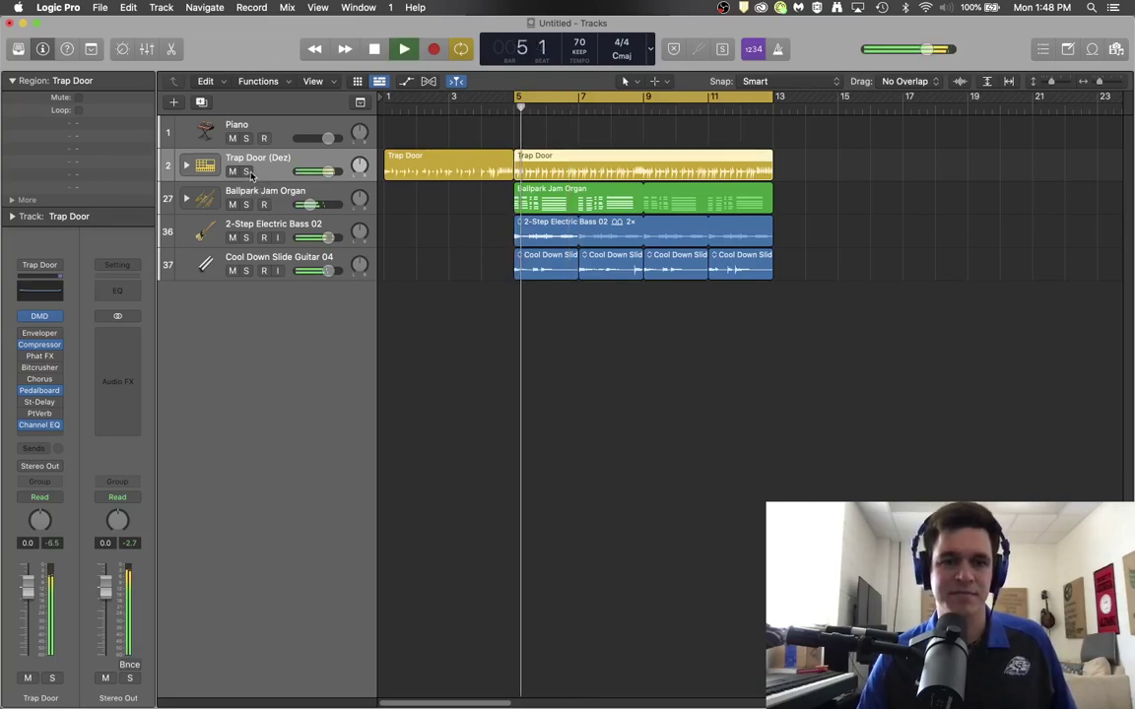
left_click(247, 171)
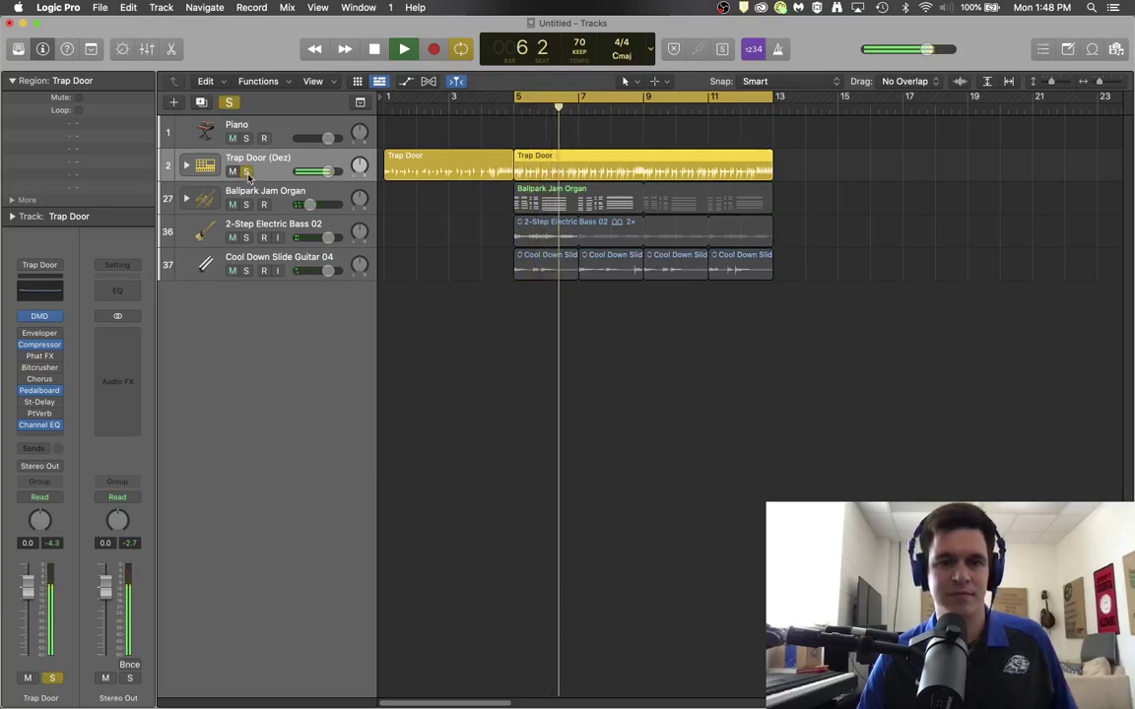
key("space")
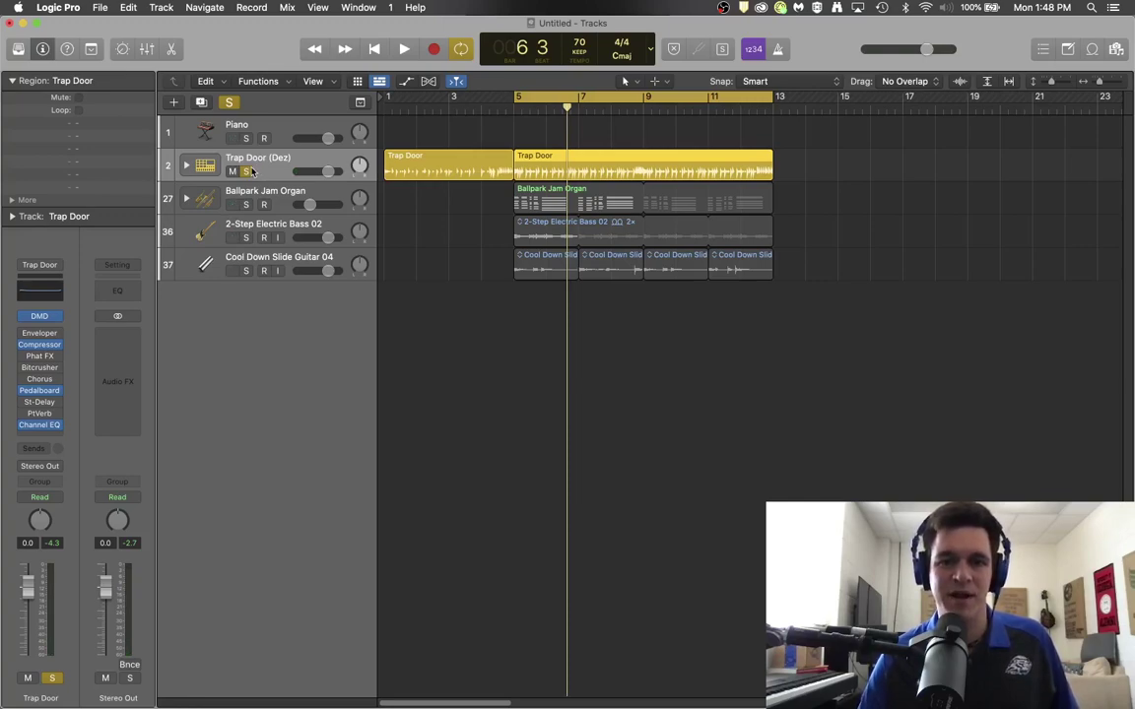
Step: Add a solo on 2-Step Electric Bass 02, play both from bar 5, then clear all solos
left_click(246, 238)
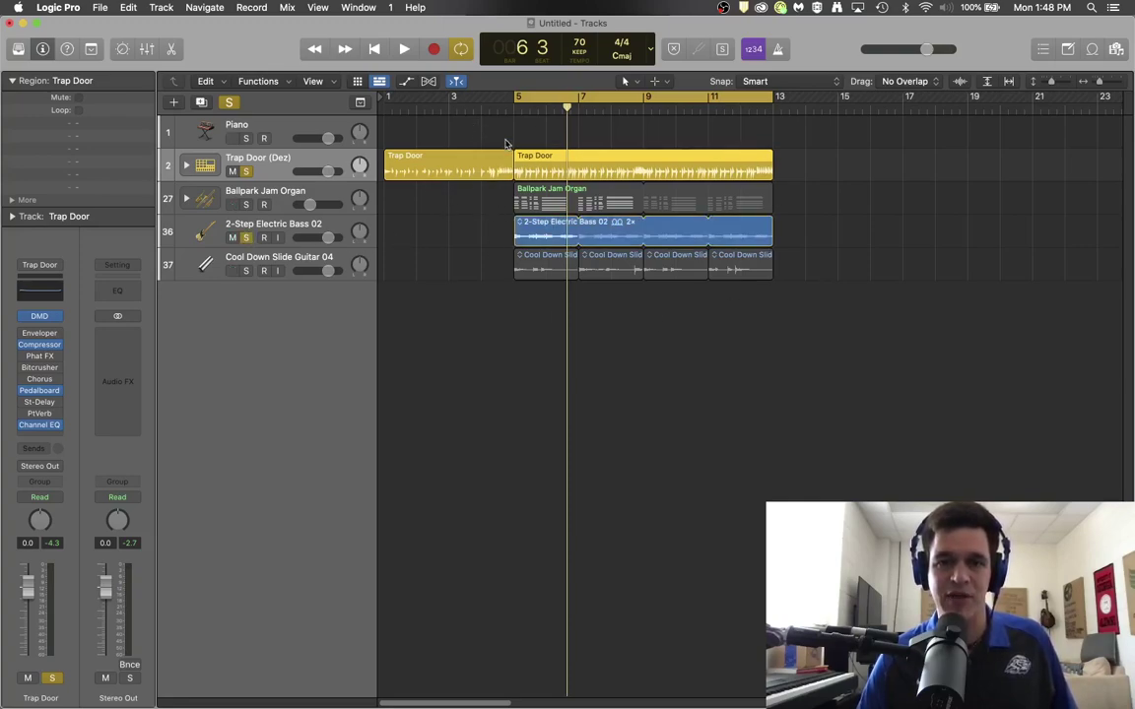
left_click(514, 107)
key("space")
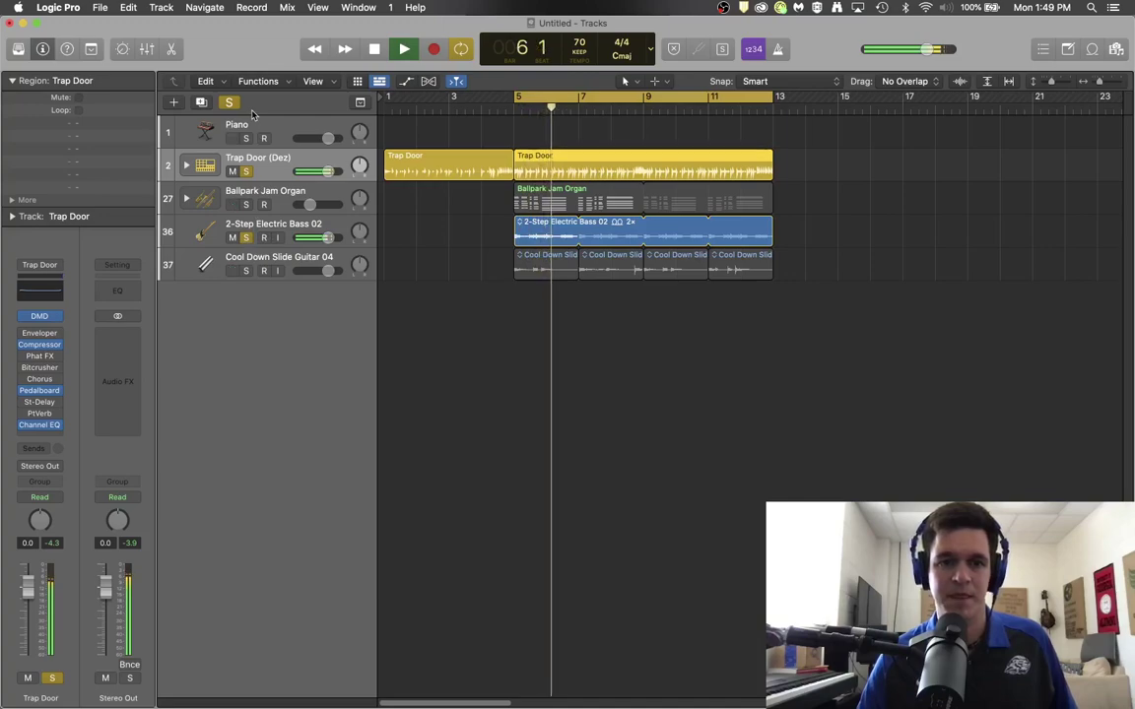
key("space")
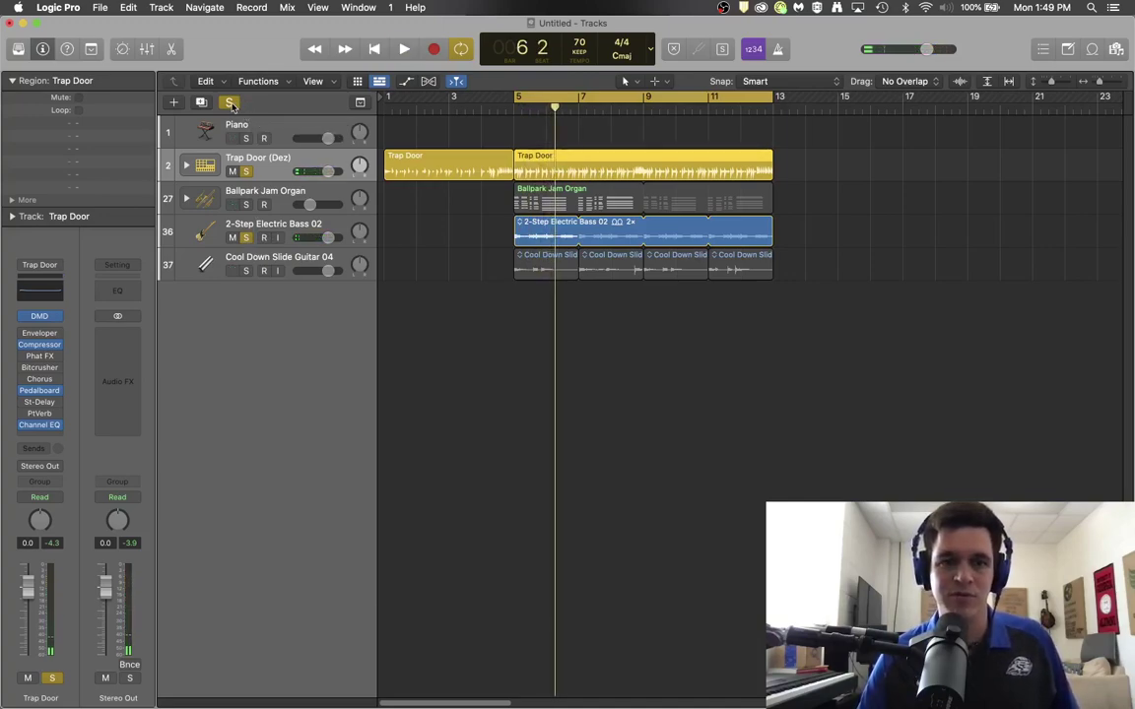
left_click(229, 103)
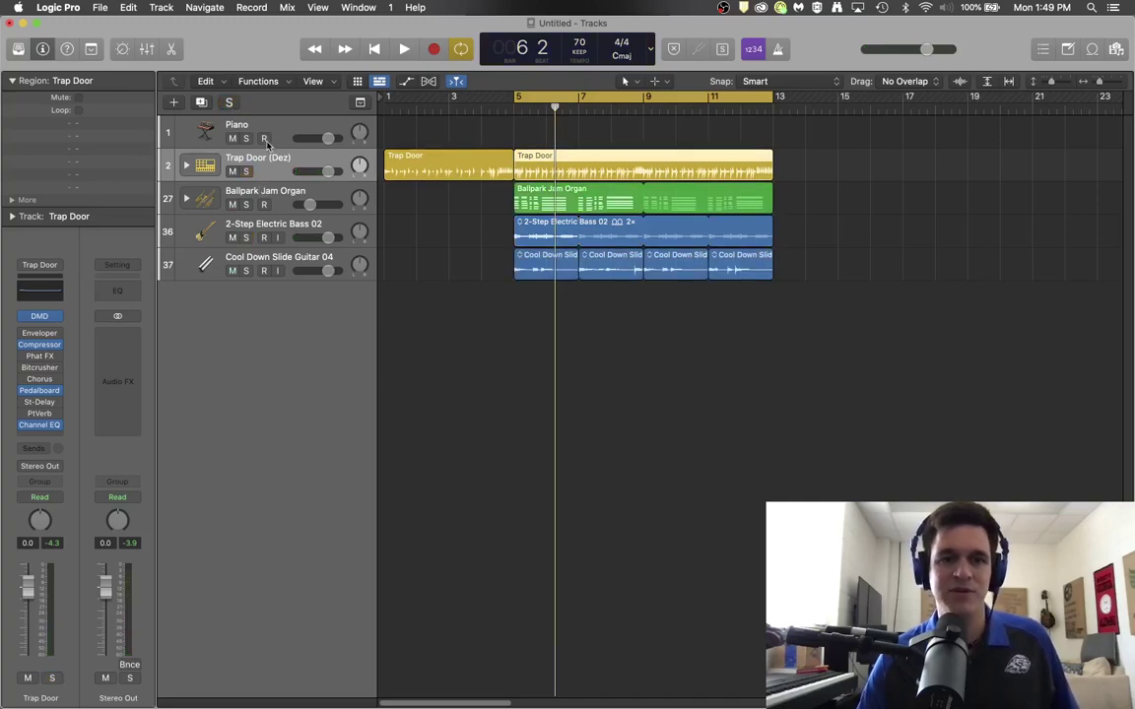
left_click(288, 194)
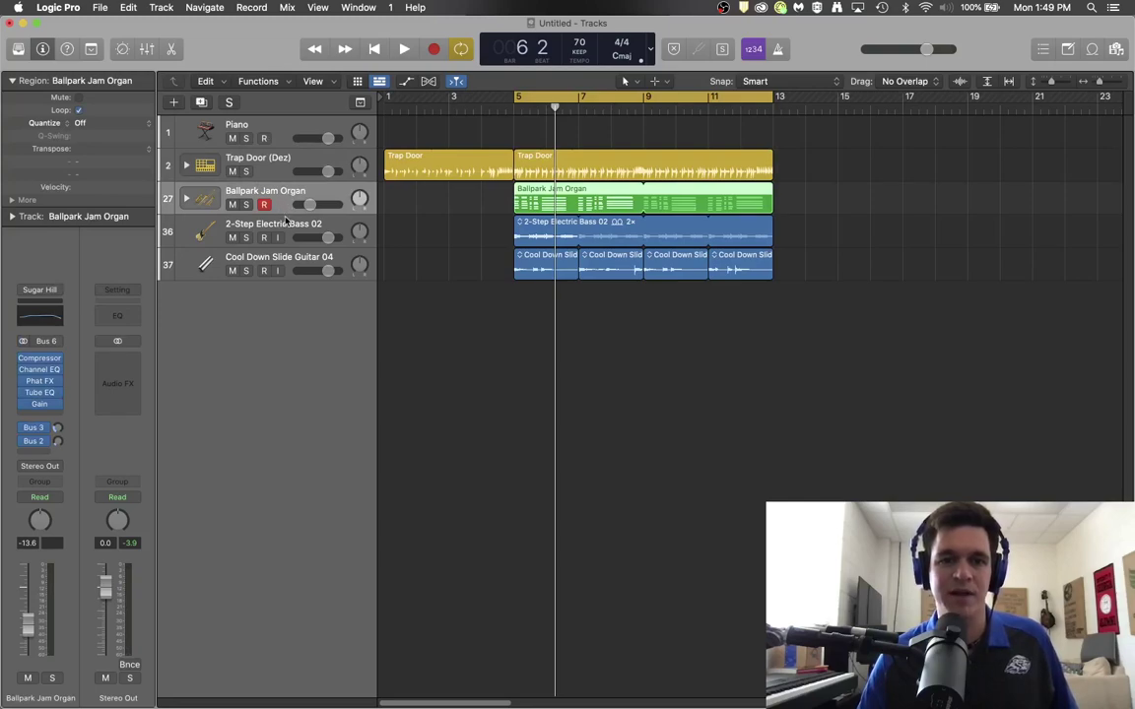
left_click(284, 223)
left_click(292, 264)
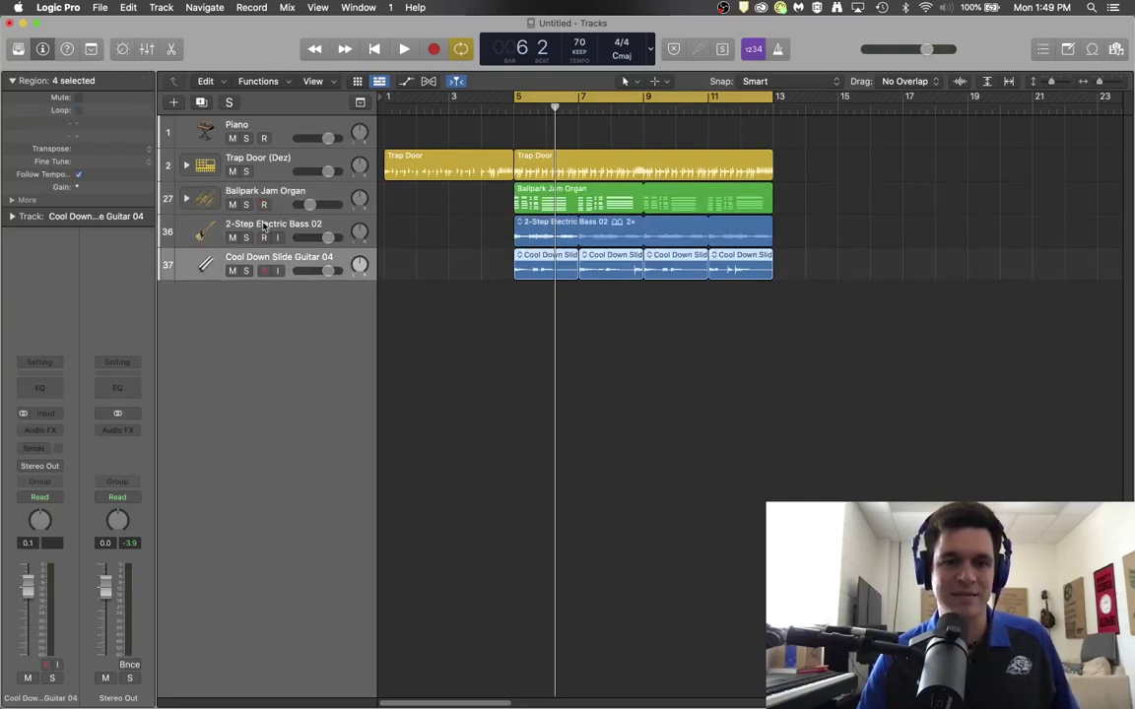
left_click(278, 227)
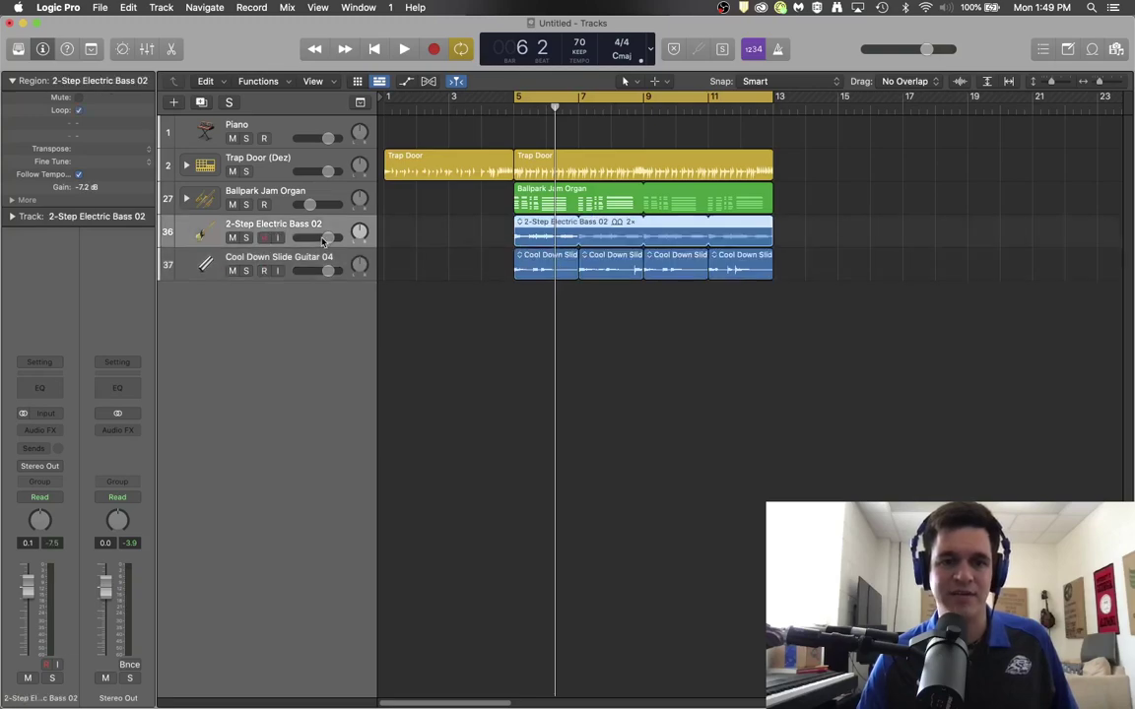
left_click(264, 239)
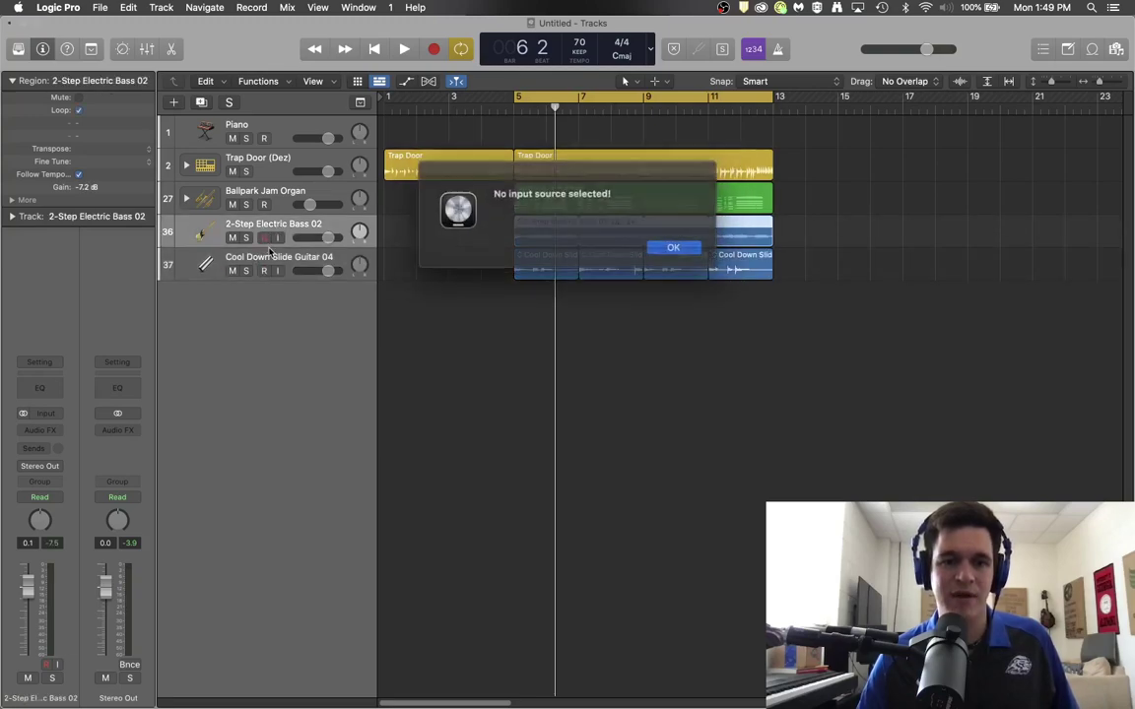
key("Return")
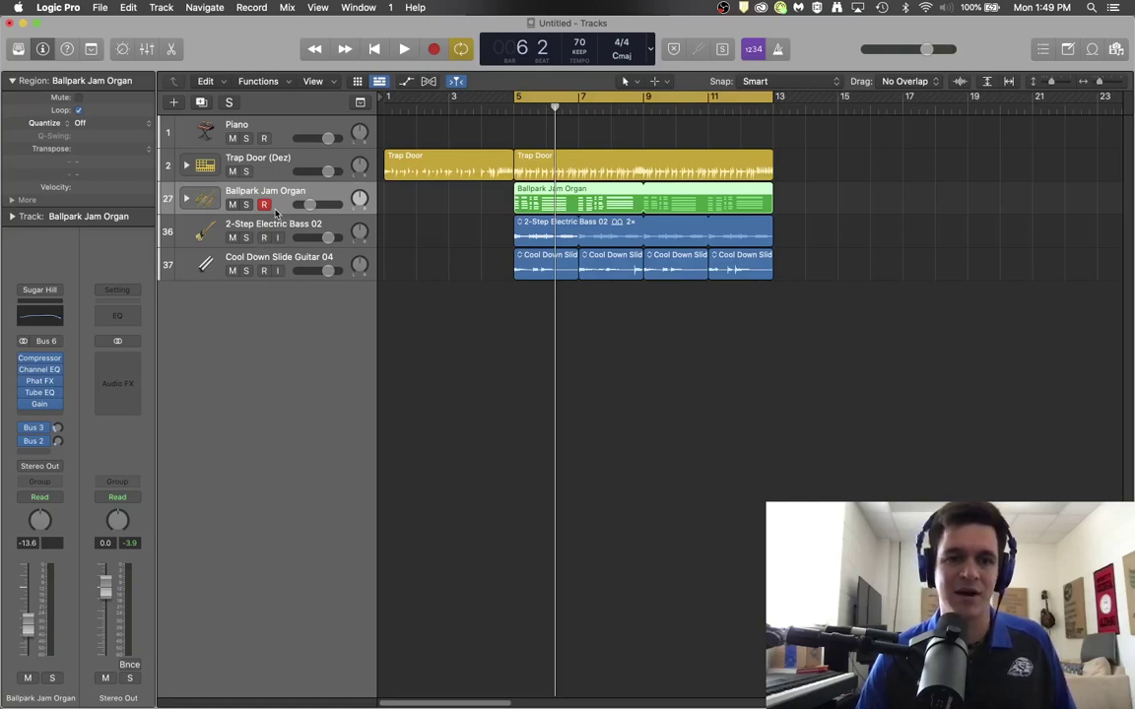
left_click(265, 205)
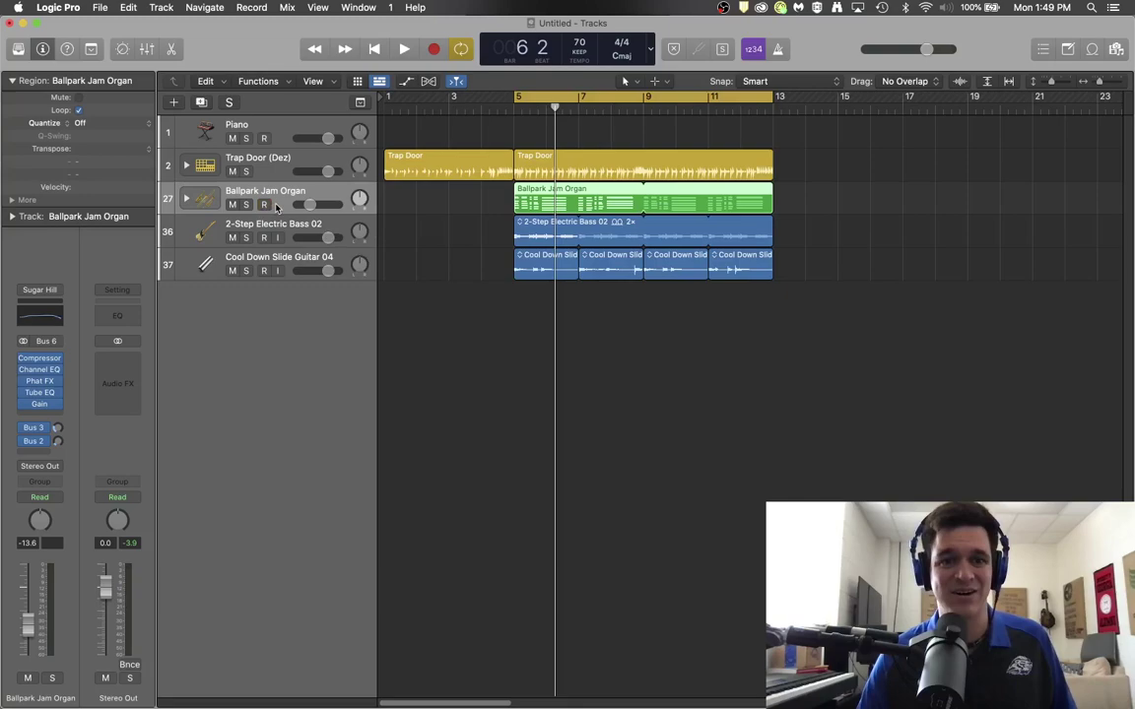
Step: Select the bass, then the organ, then the bass again so record arm ends on 2-Step Electric Bass 02
left_click(292, 228)
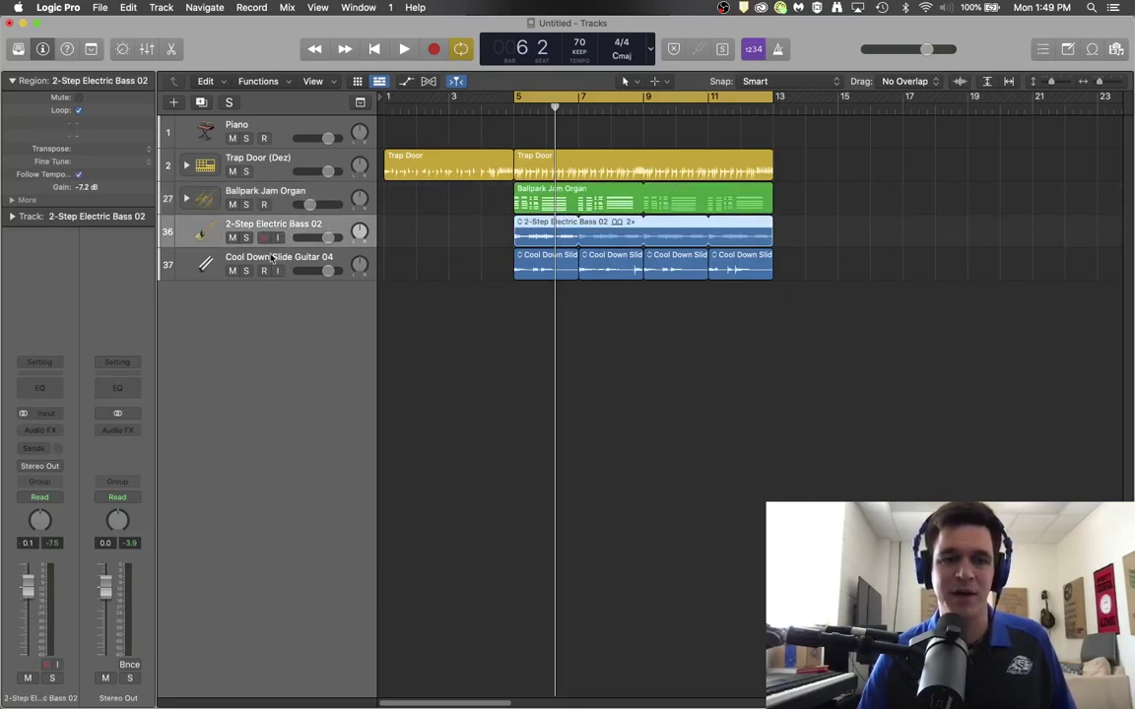
left_click(280, 206)
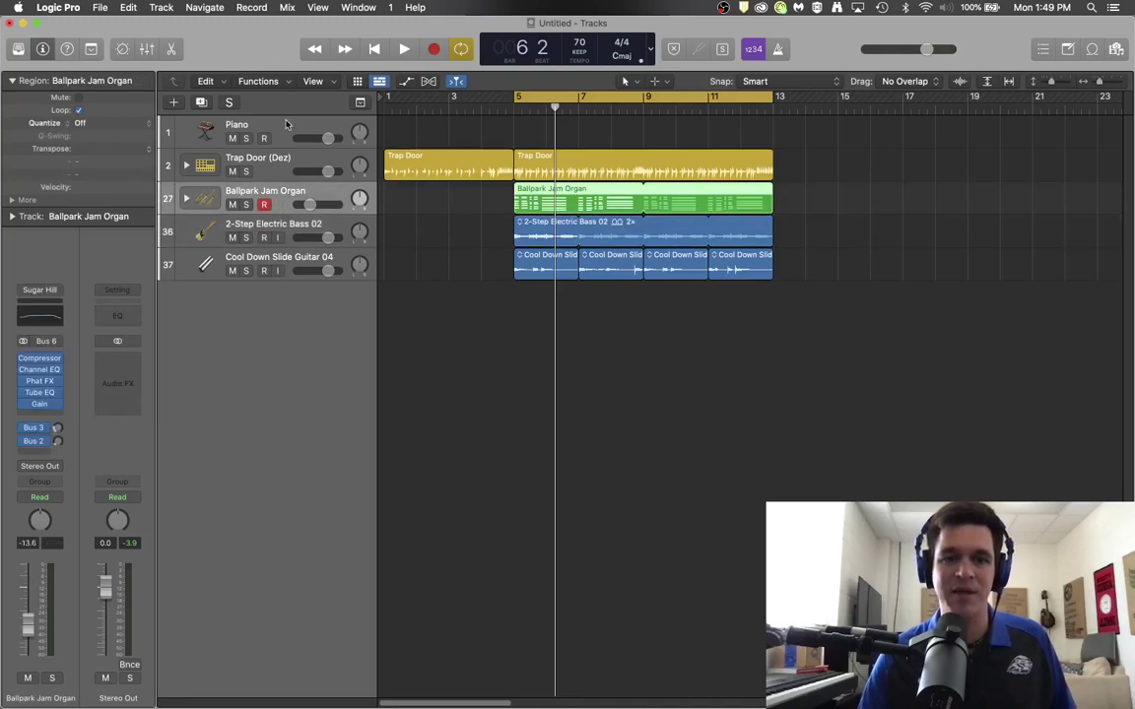
left_click(286, 234)
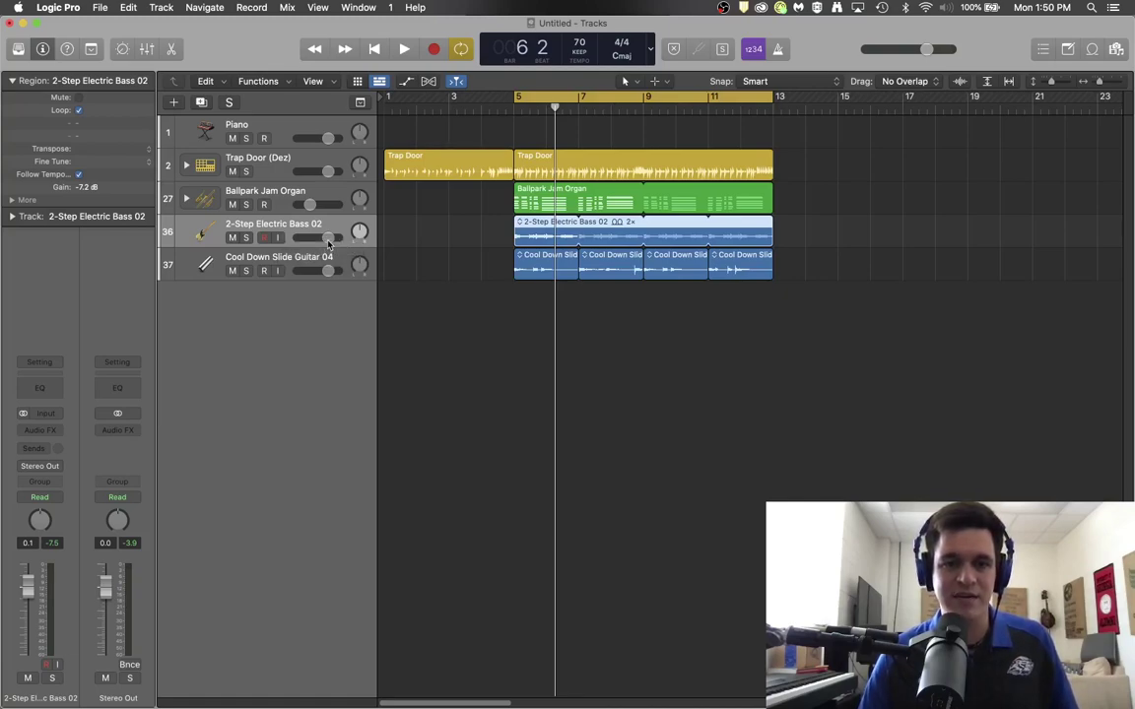
Step: Set the bass volume to -1.2 dB, pan the organ left and the slide guitar right to +28
left_click_drag(328, 240, 360, 236)
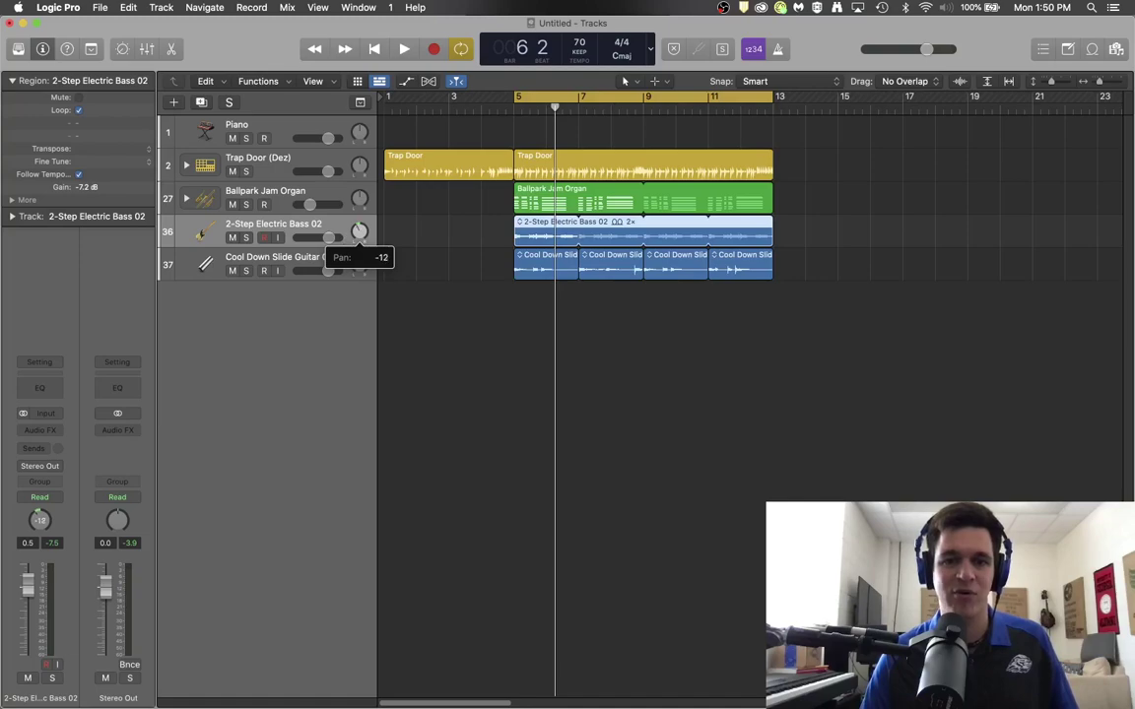
left_click_drag(359, 234, 359, 262)
left_click_drag(360, 202, 360, 212)
left_click_drag(360, 264, 356, 248)
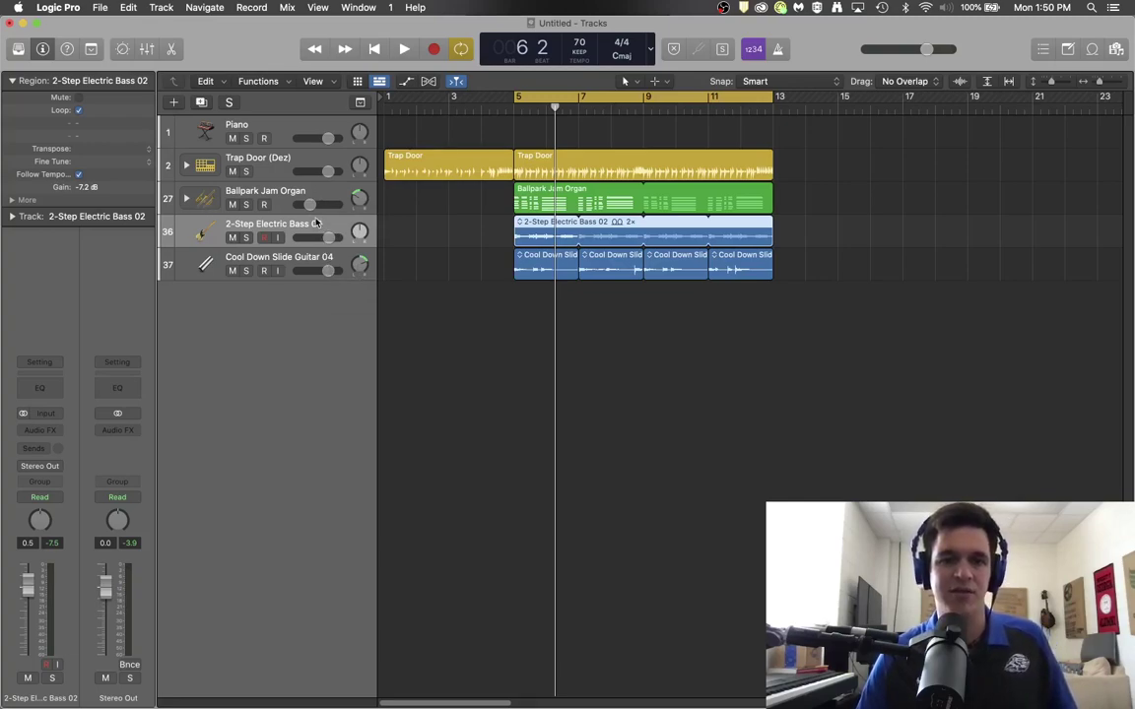
Step: Lower the bass volume to -2.5 dB while listening to playback
key("space")
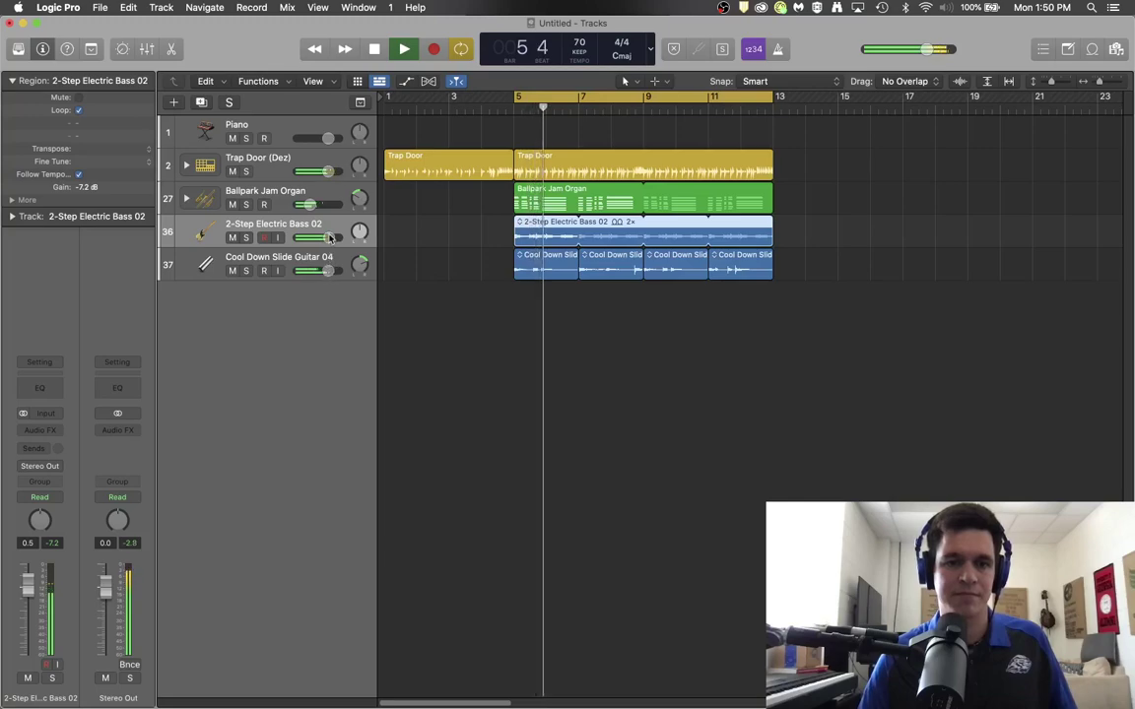
left_click_drag(330, 237, 326, 193)
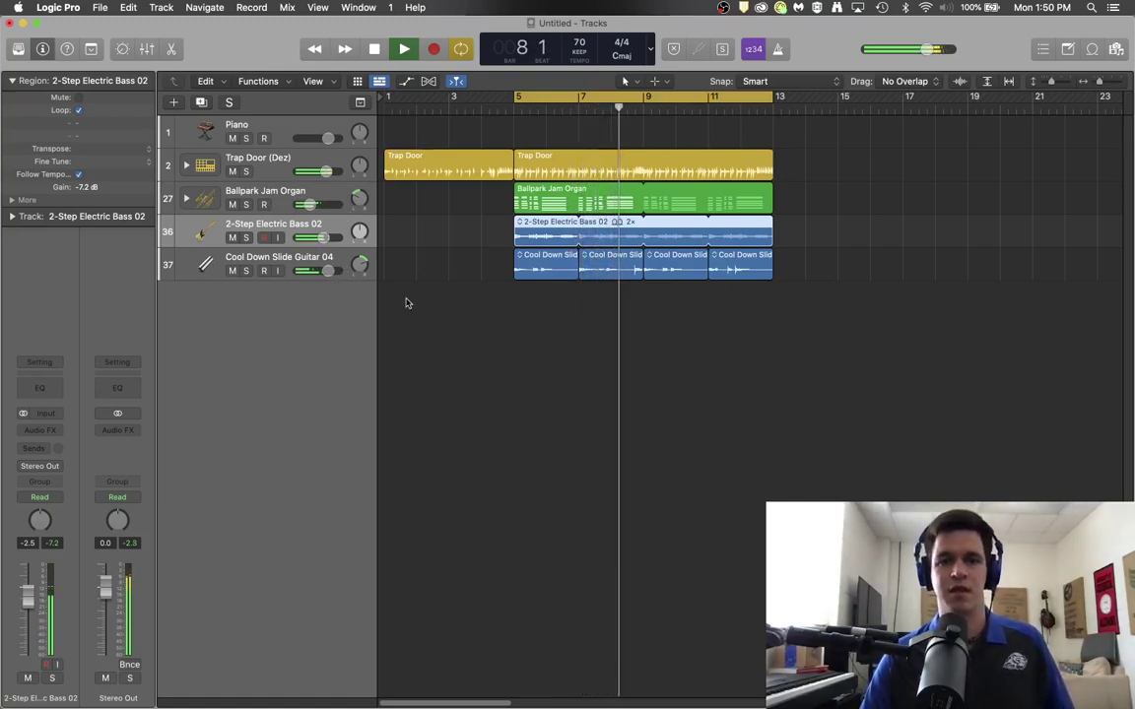
key("space")
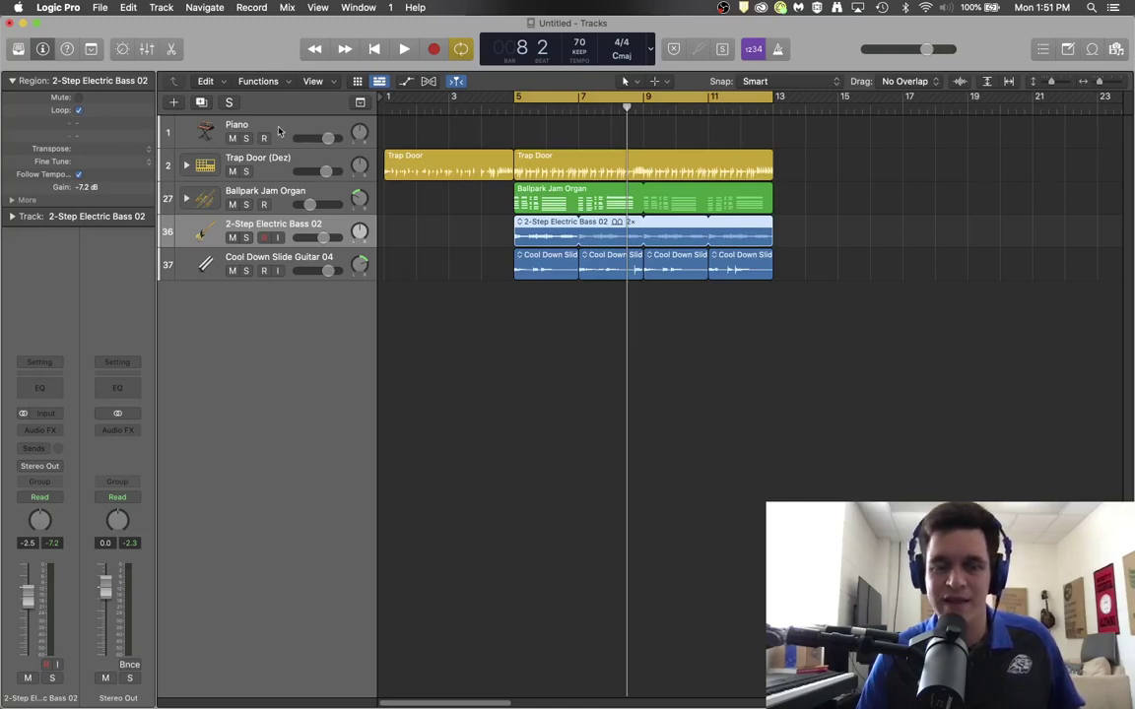
Step: Open Configure Track Header from the track list's context menu
right_click(298, 301)
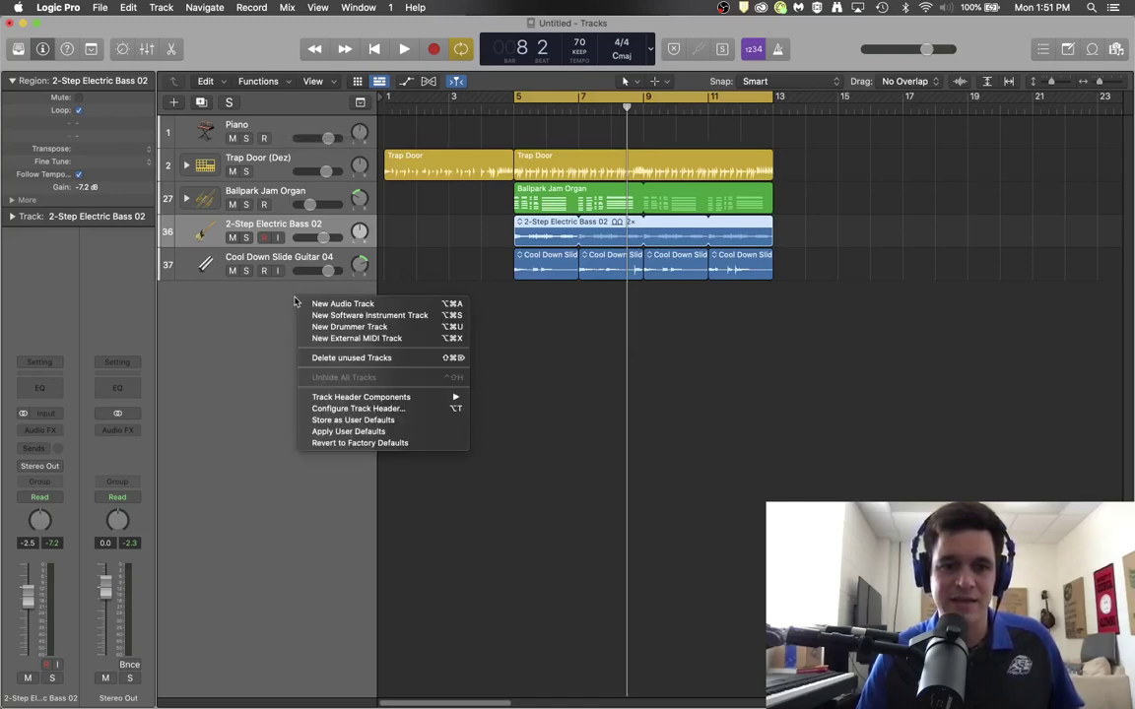
mouse_move(375, 398)
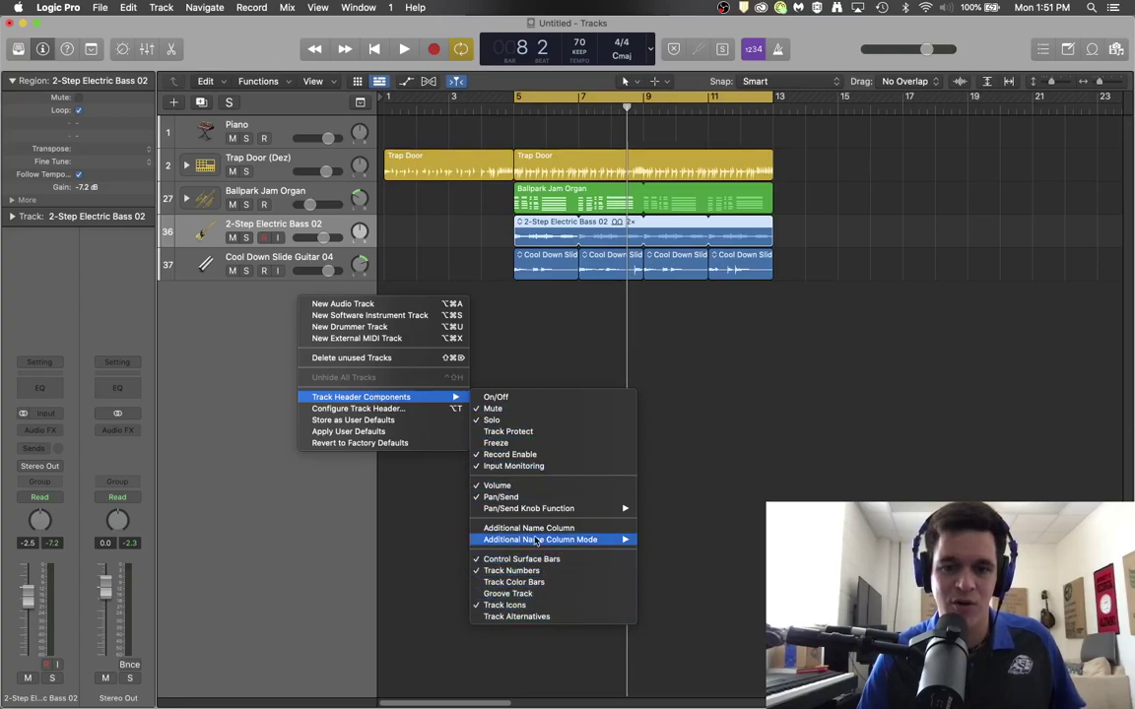
left_click(401, 410)
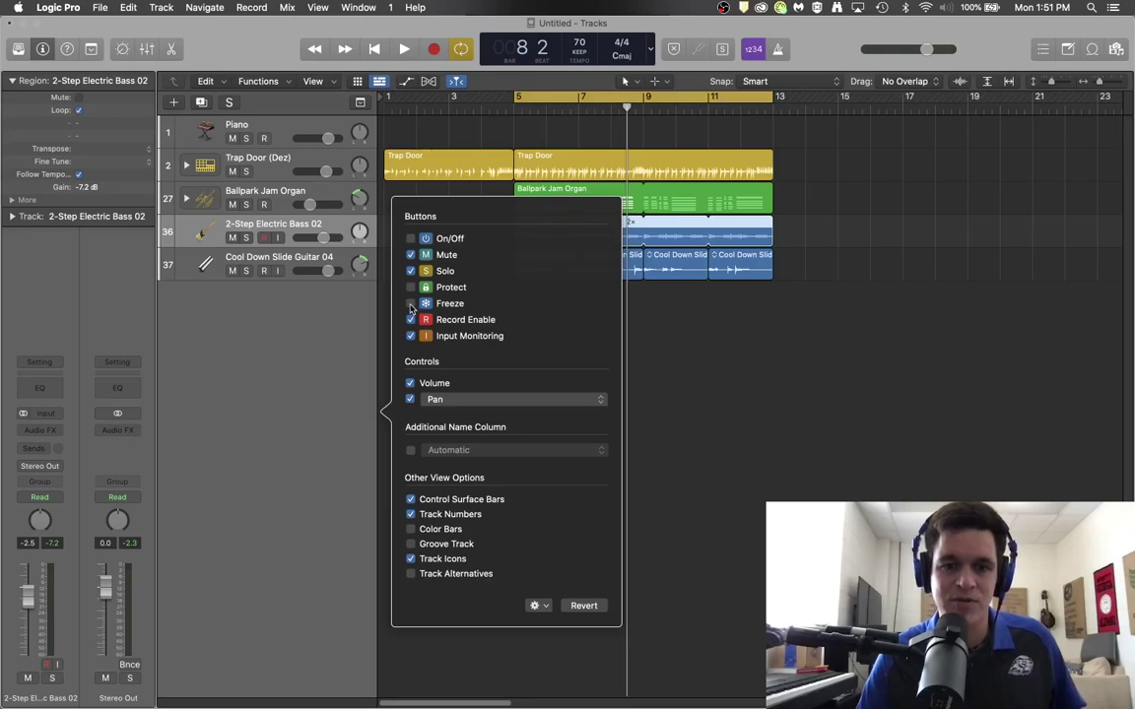
Step: Turn the Freeze and Protect header buttons on, then switch both off again
left_click(411, 304)
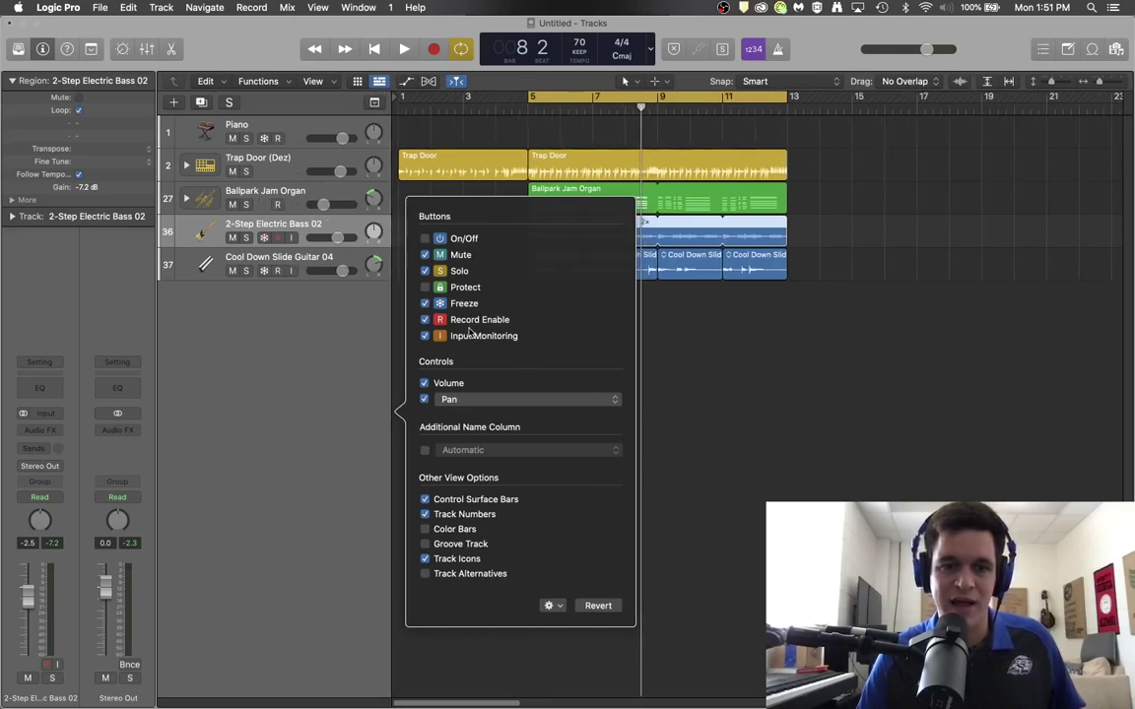
left_click(425, 287)
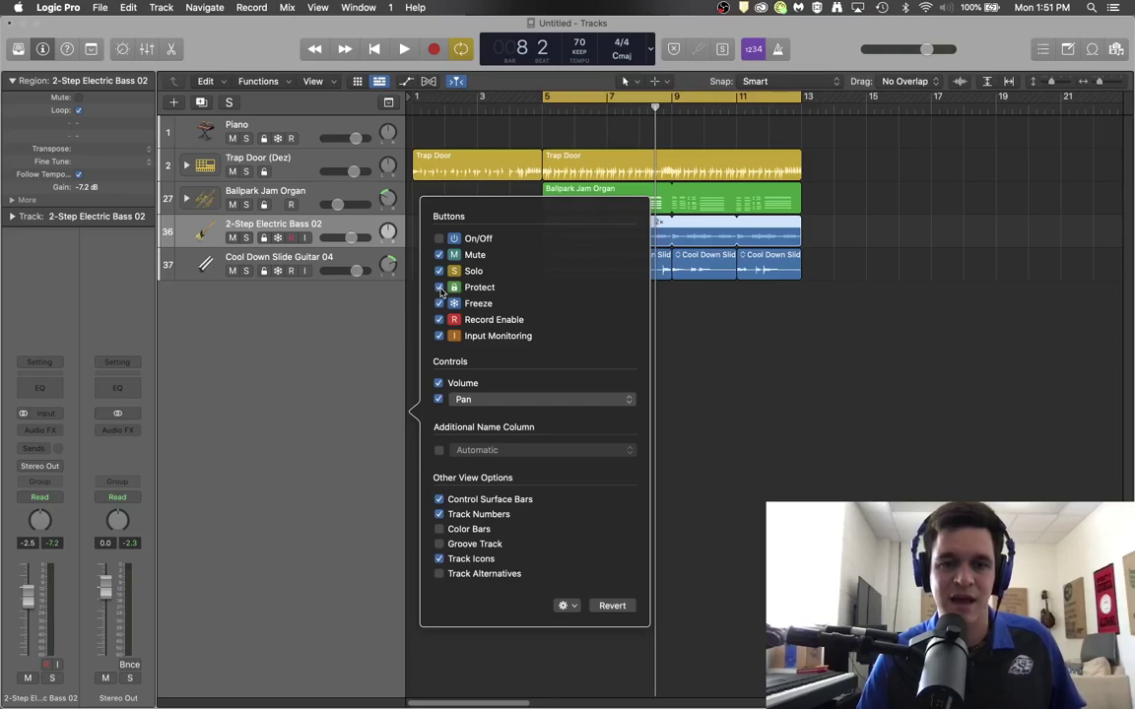
left_click(440, 288)
left_click(426, 304)
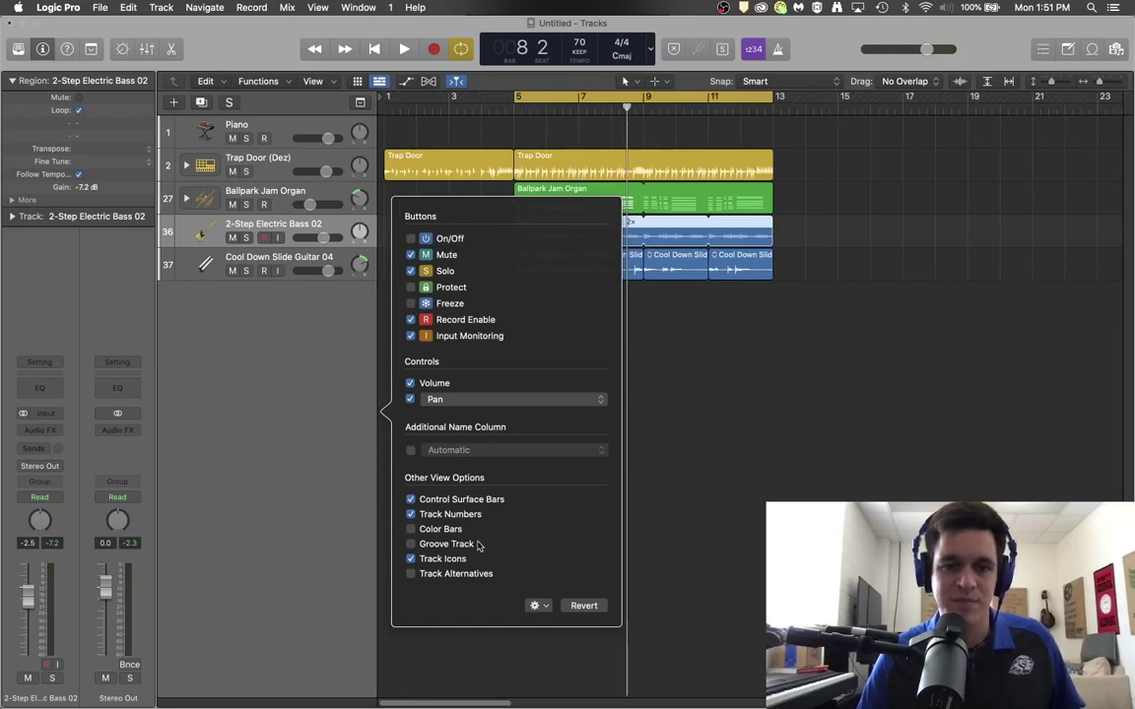
Step: Dismiss the Configure Track Header popover by clicking an empty spot in the track list
left_click(242, 339)
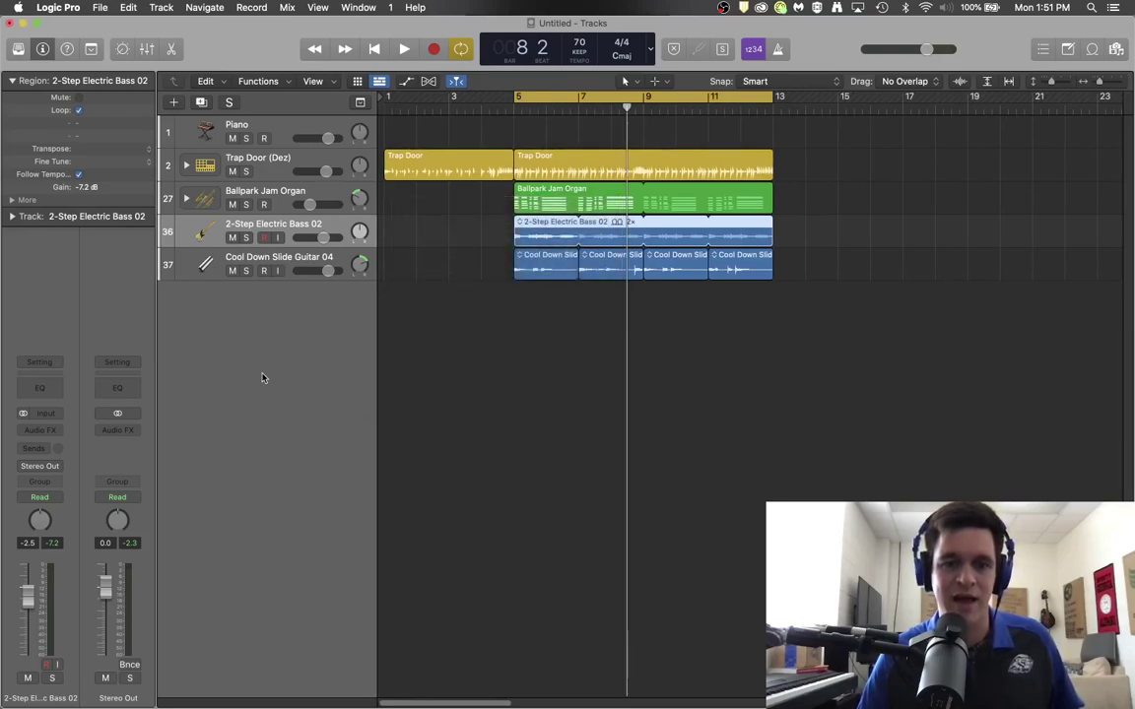